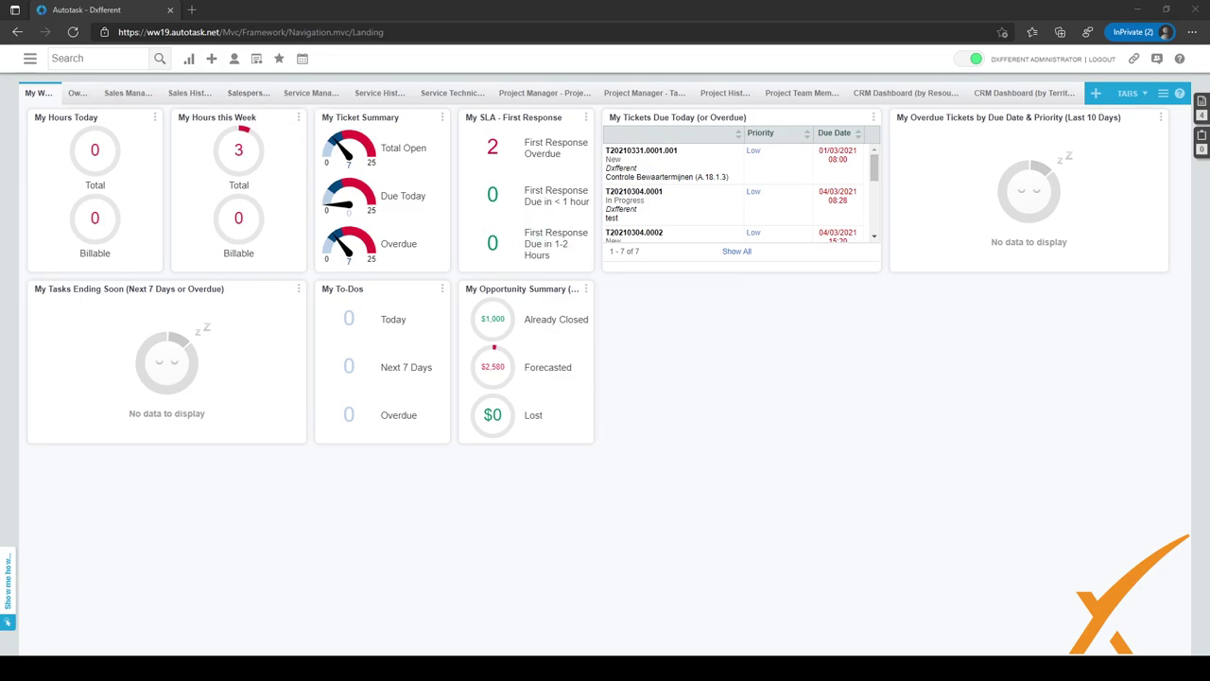
Start a new ticket and list its available personal and company ticket templates.
click(212, 59)
click(204, 60)
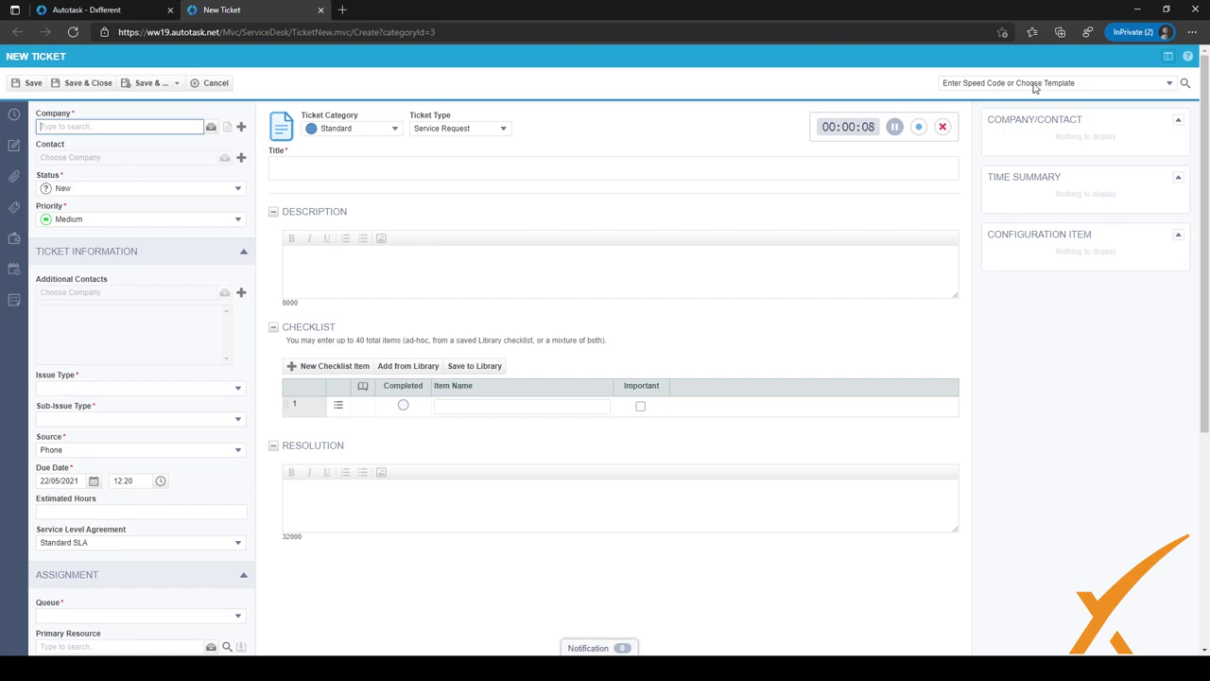
click(1034, 84)
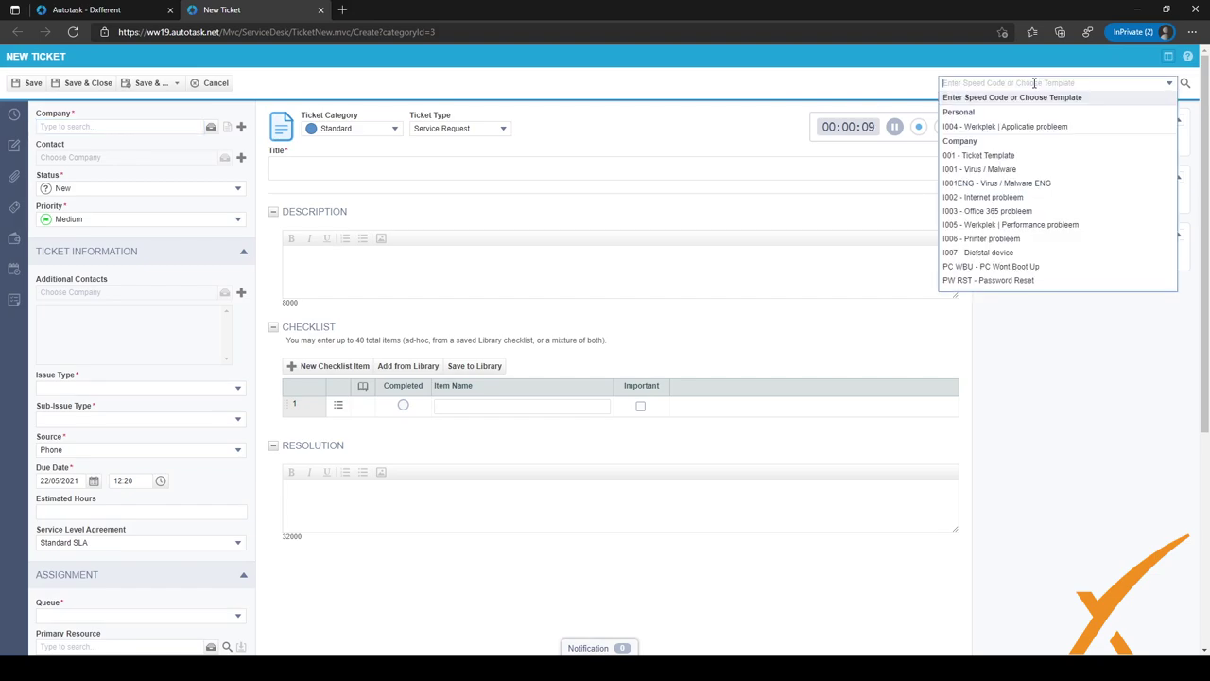
Apply the I001ENG - Virus / Malware ENG template and review its five-item checklist.
click(1030, 186)
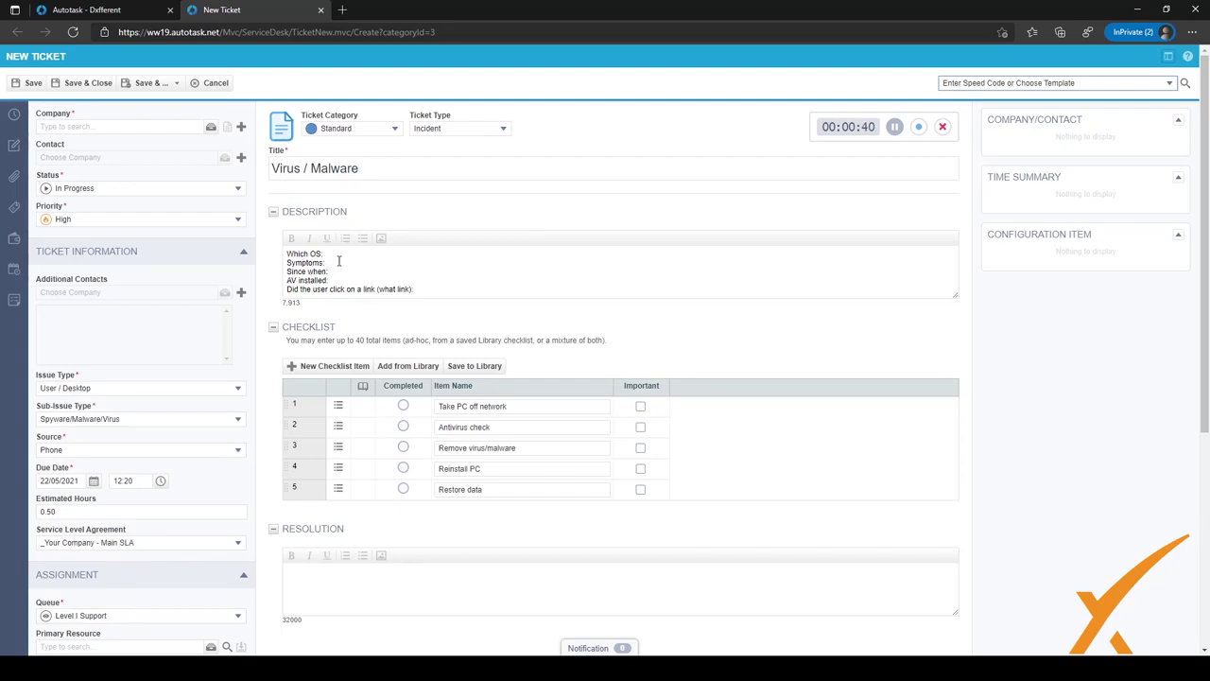
scroll(408, 291, down, 2)
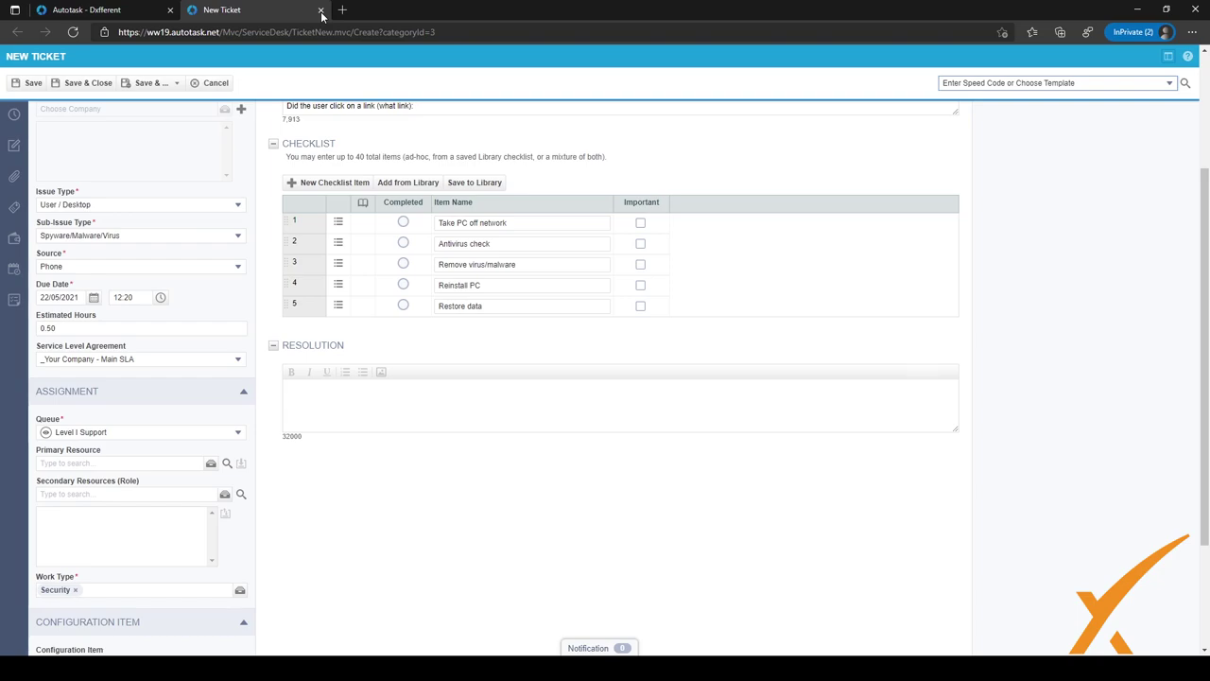
Discard the new ticket and bring up the Admin menu listing Form Templates.
click(320, 11)
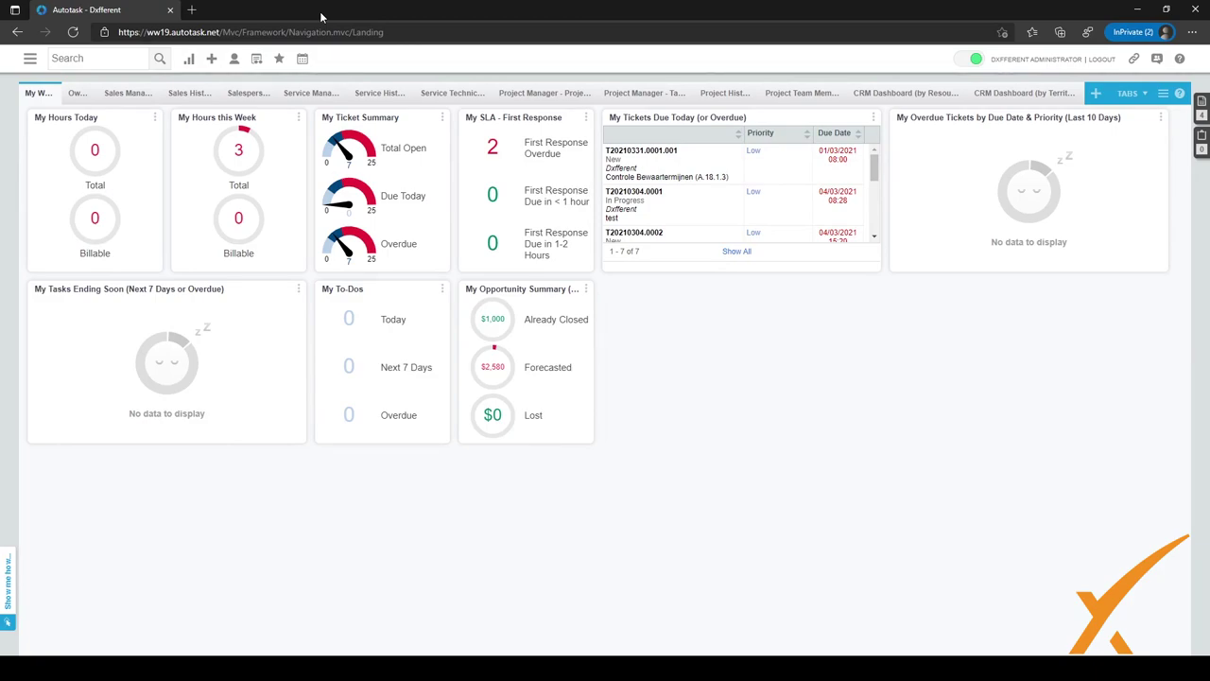
click(30, 64)
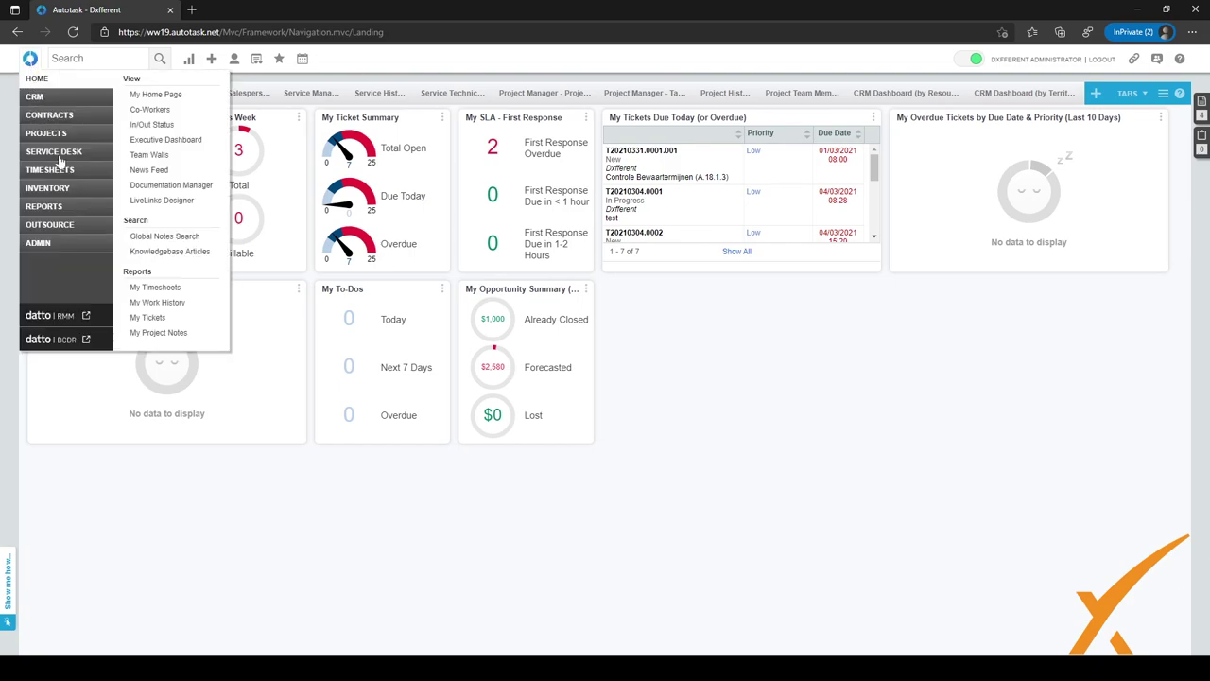
click(42, 244)
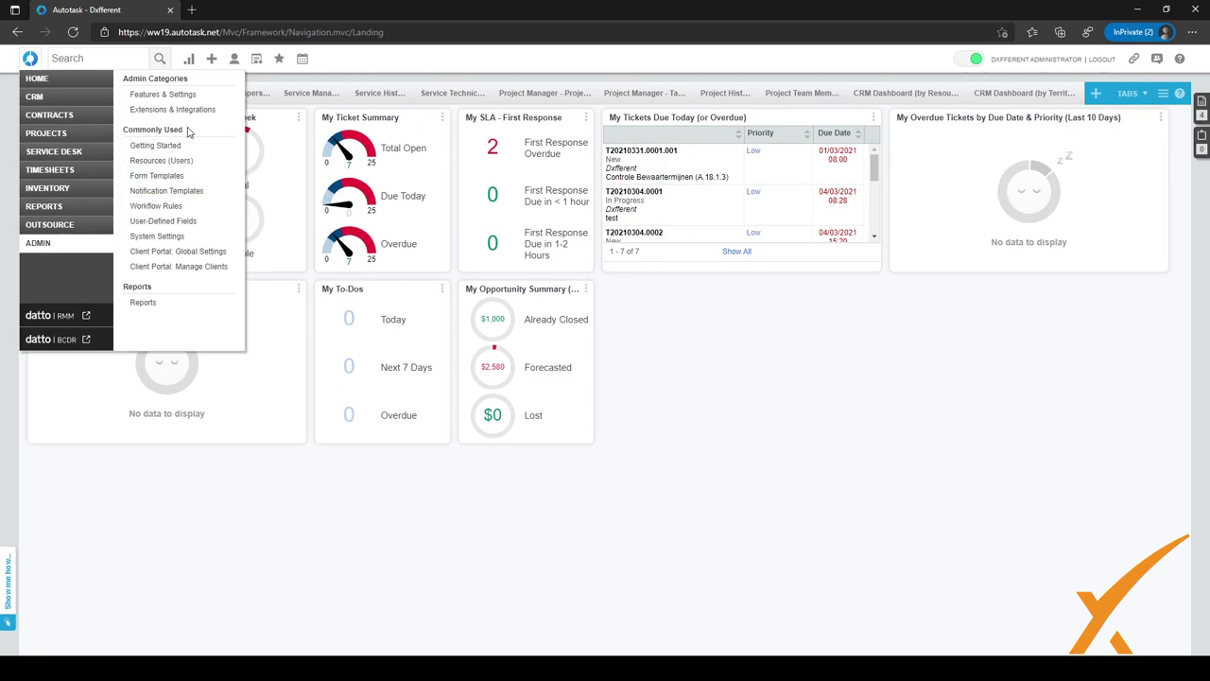
drag(185, 131, 123, 138)
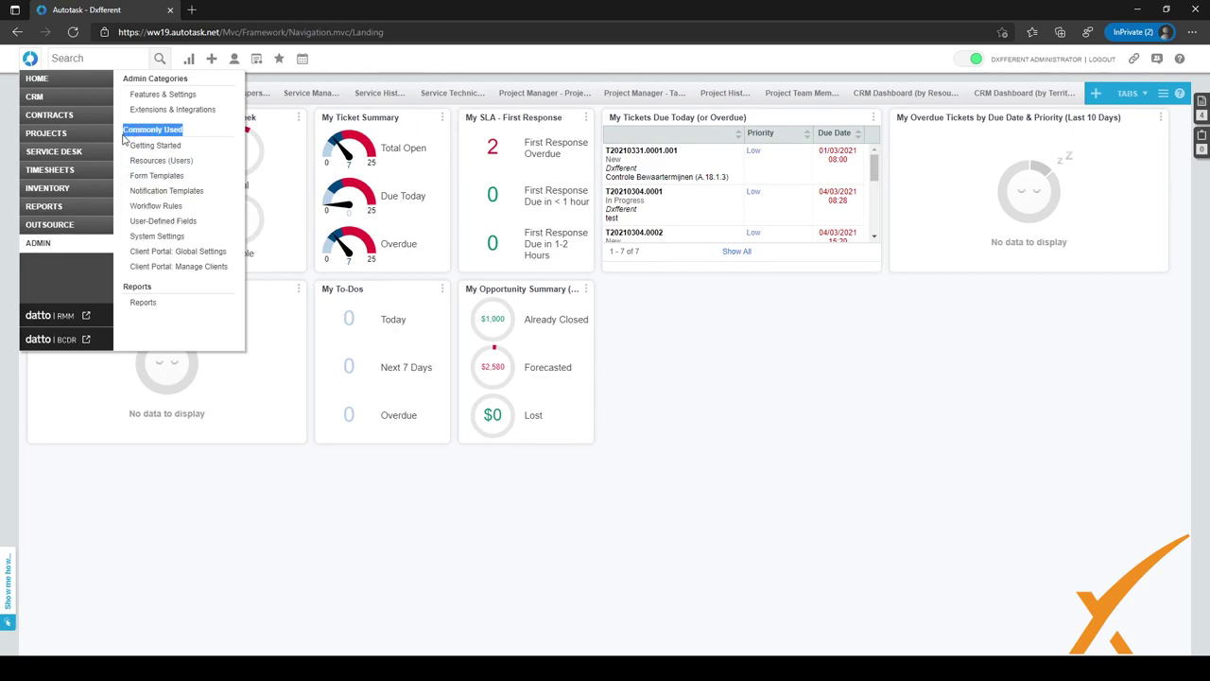
Open the Form Templates list and show the record types offered under New.
click(157, 176)
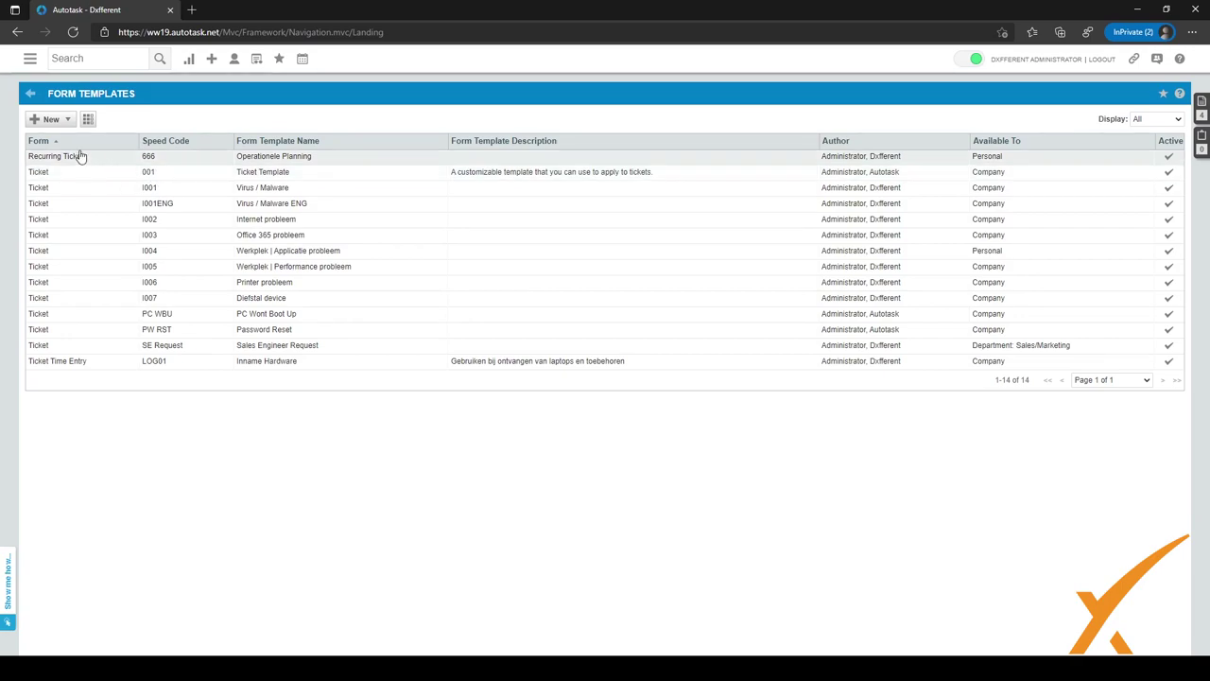
click(51, 121)
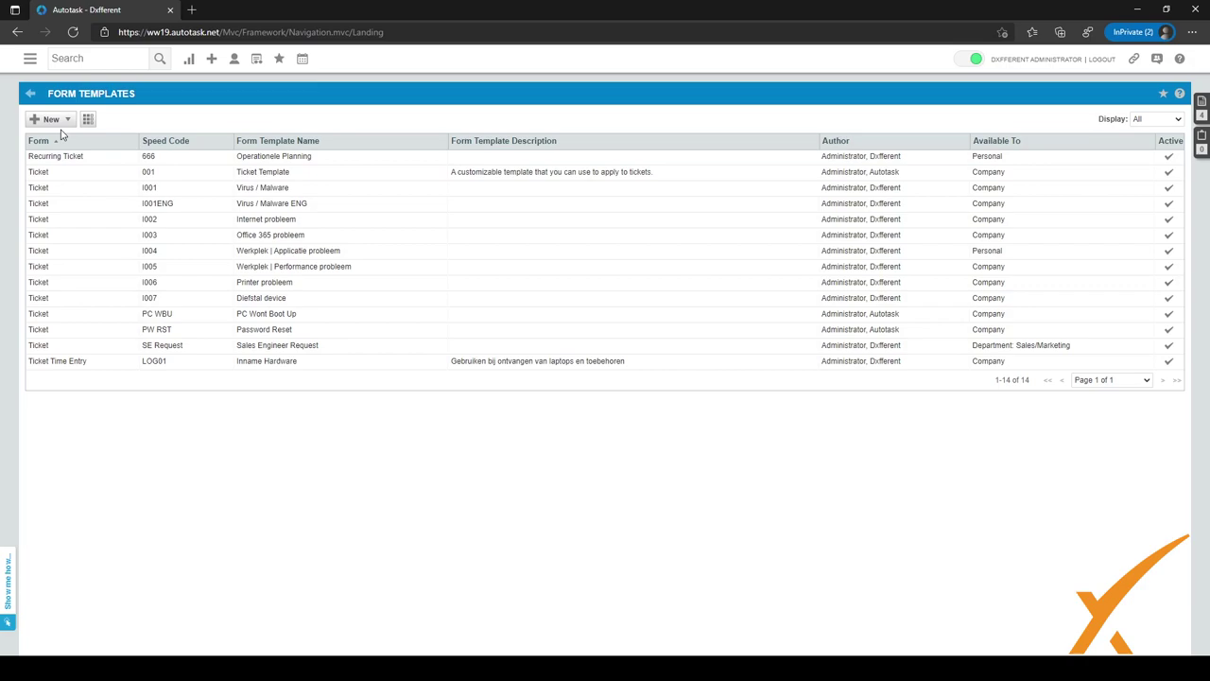
mouse_move(60, 127)
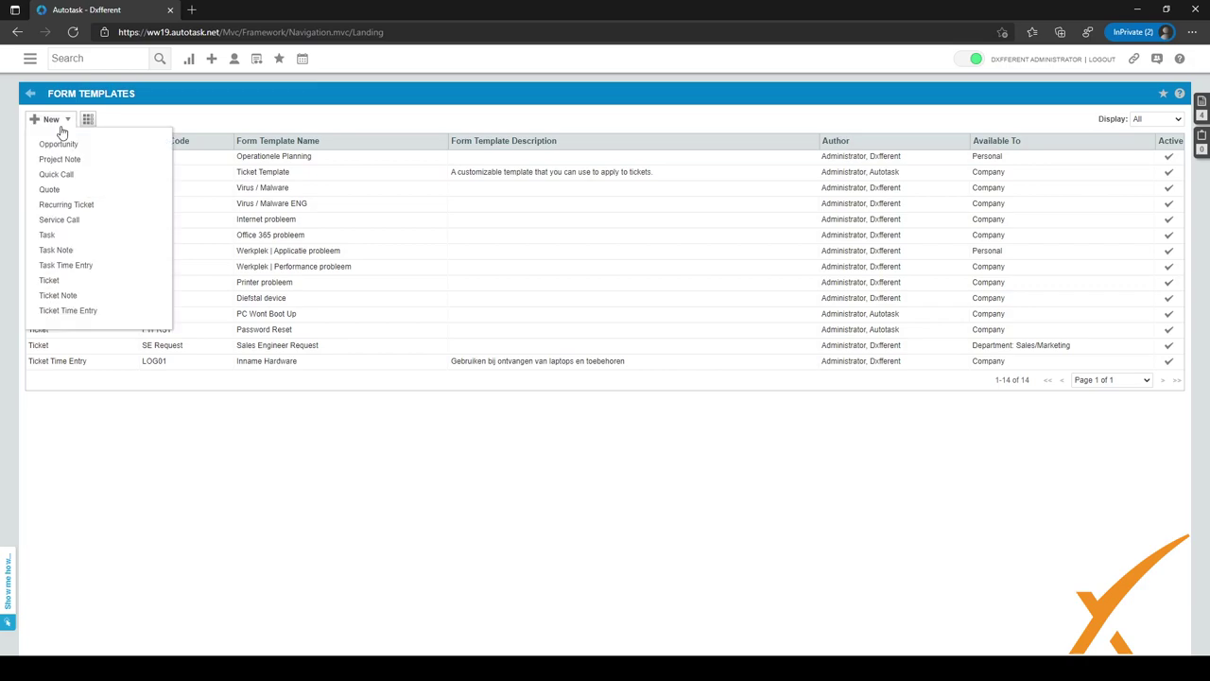
Create a blank Ticket form template, with availability defaulting to Myself Only (Personal).
click(75, 282)
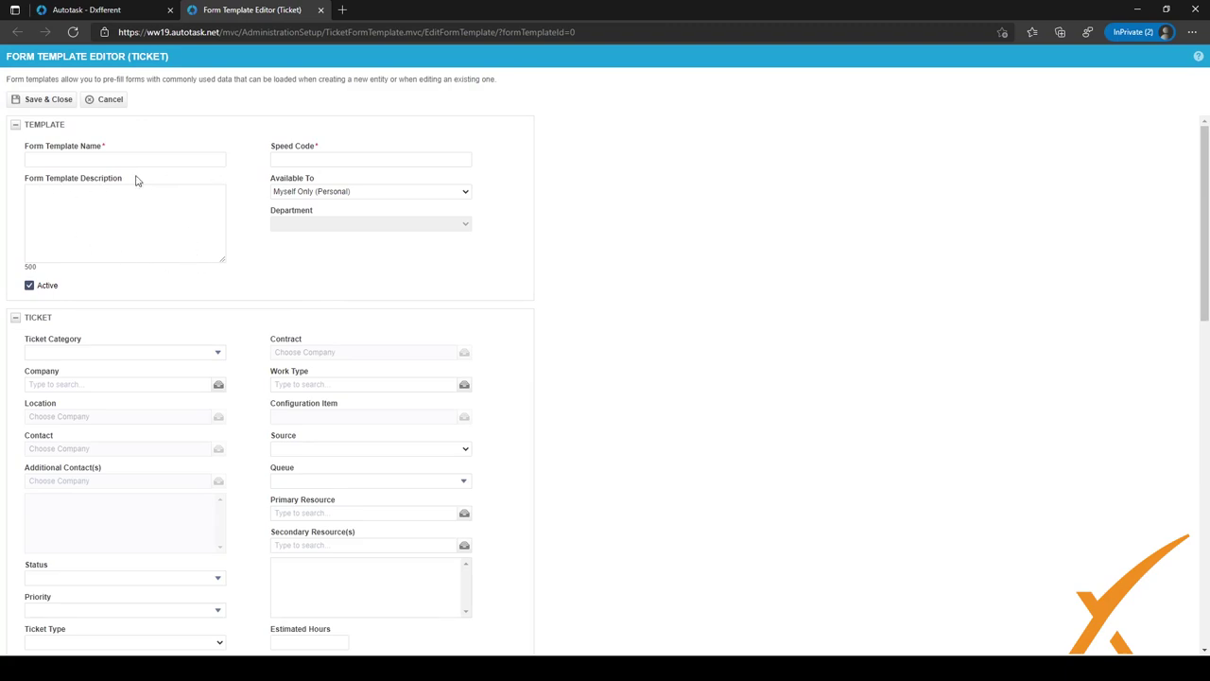
Name the new ticket template TEST and return to the Form Templates list tab.
click(78, 158)
text(TEST)
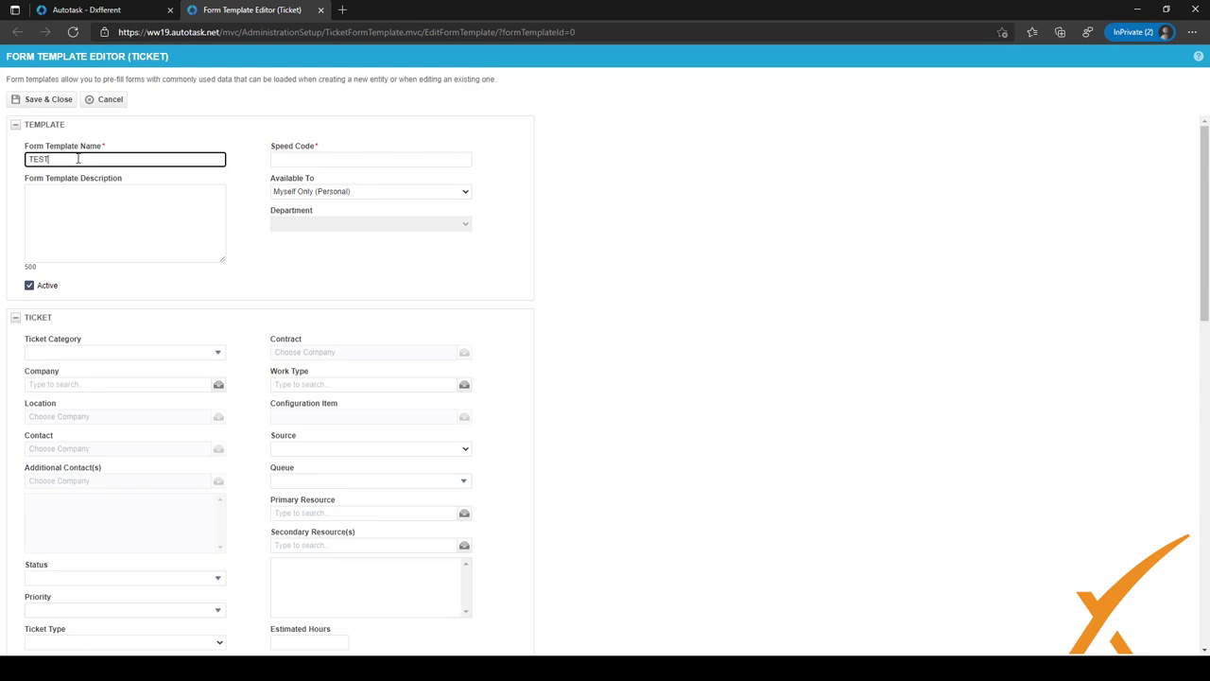
key(Tab)
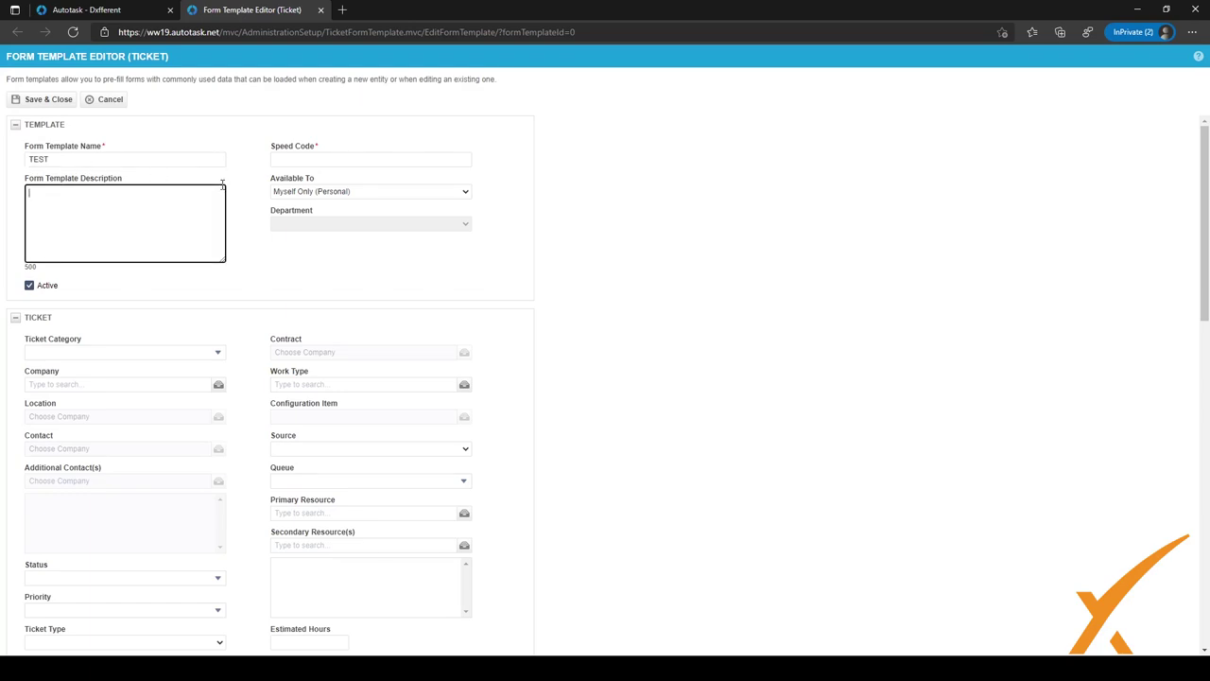
click(277, 158)
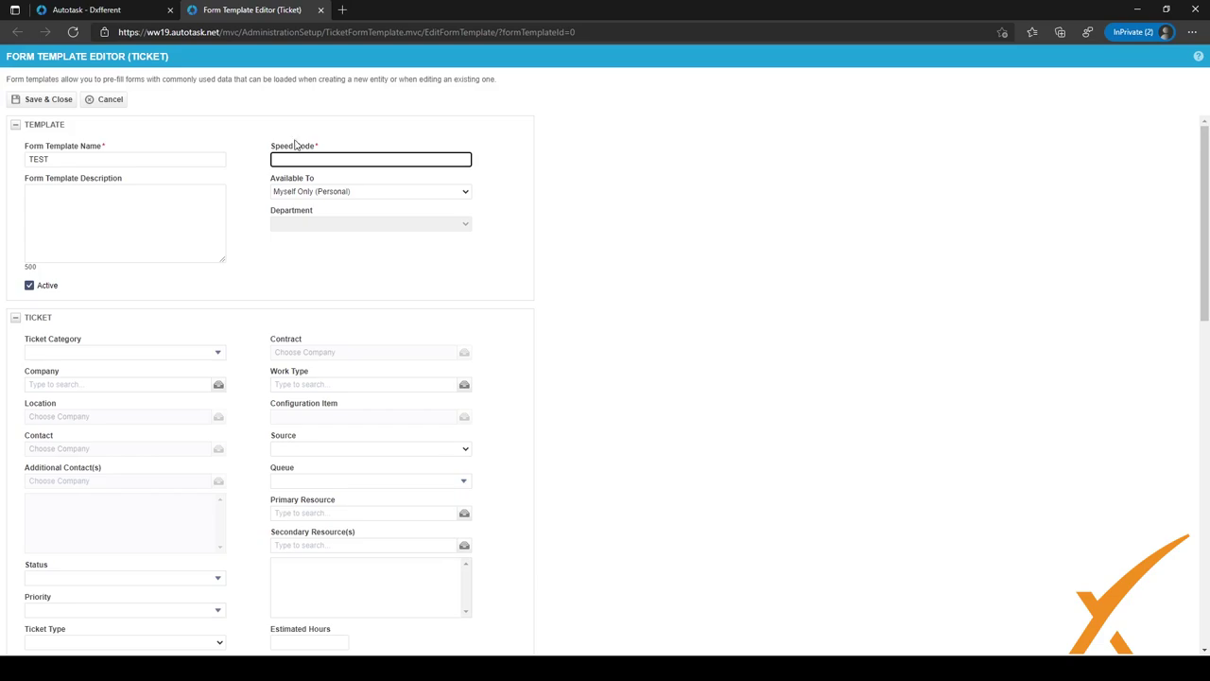
click(108, 15)
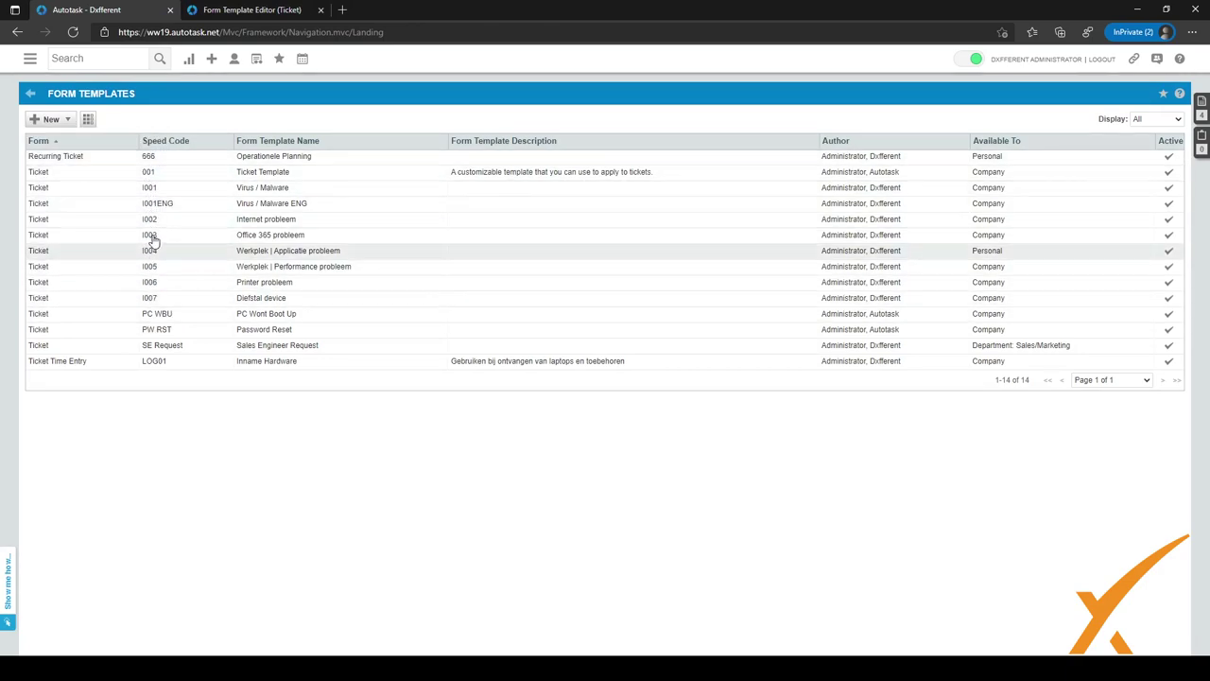
Sort form templates by Speed Code, then list a new ticket's templates and speed codes.
click(166, 141)
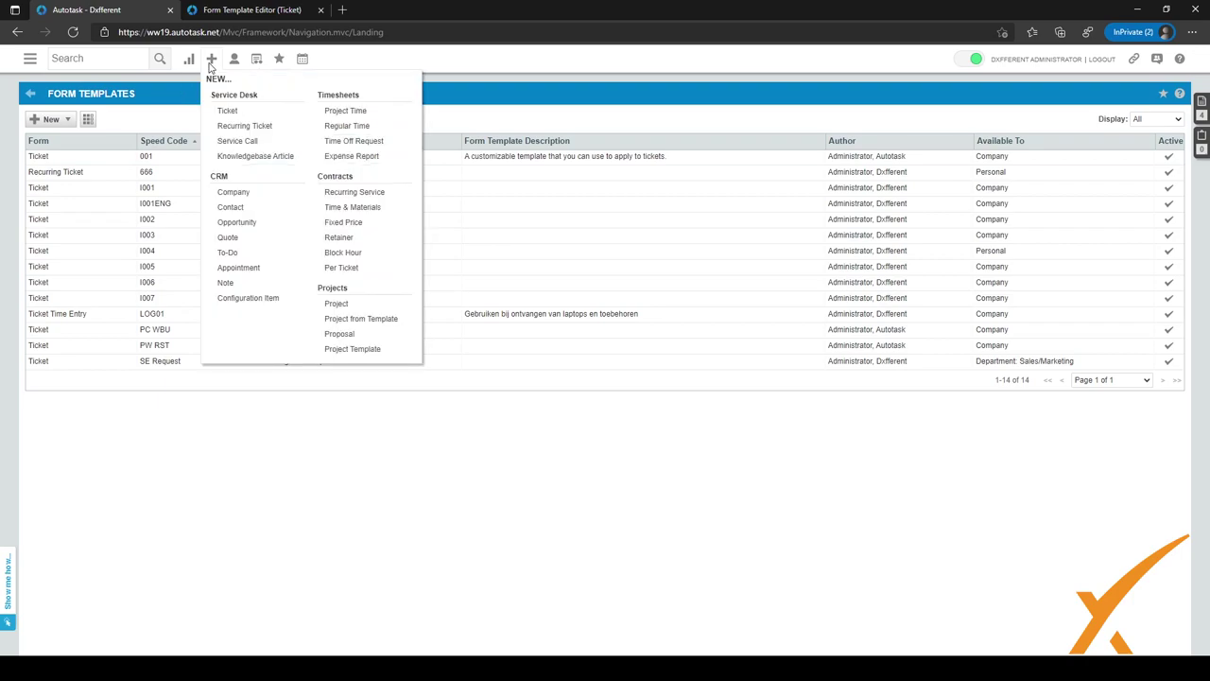
click(212, 74)
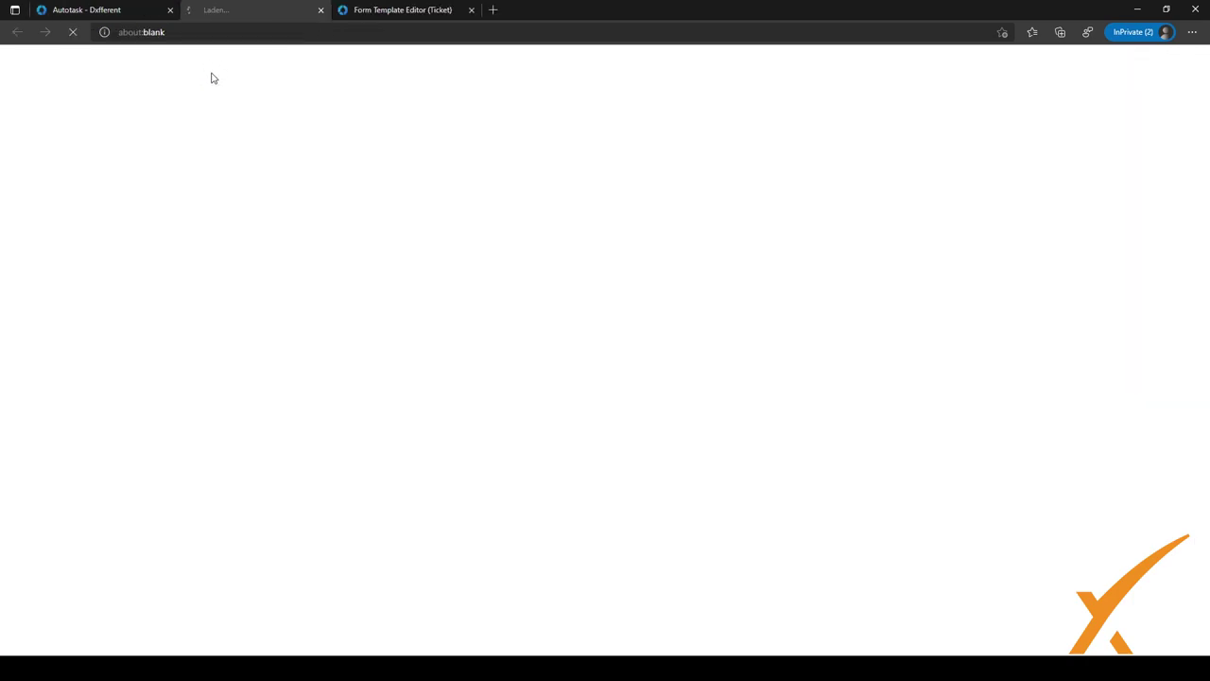
click(1019, 84)
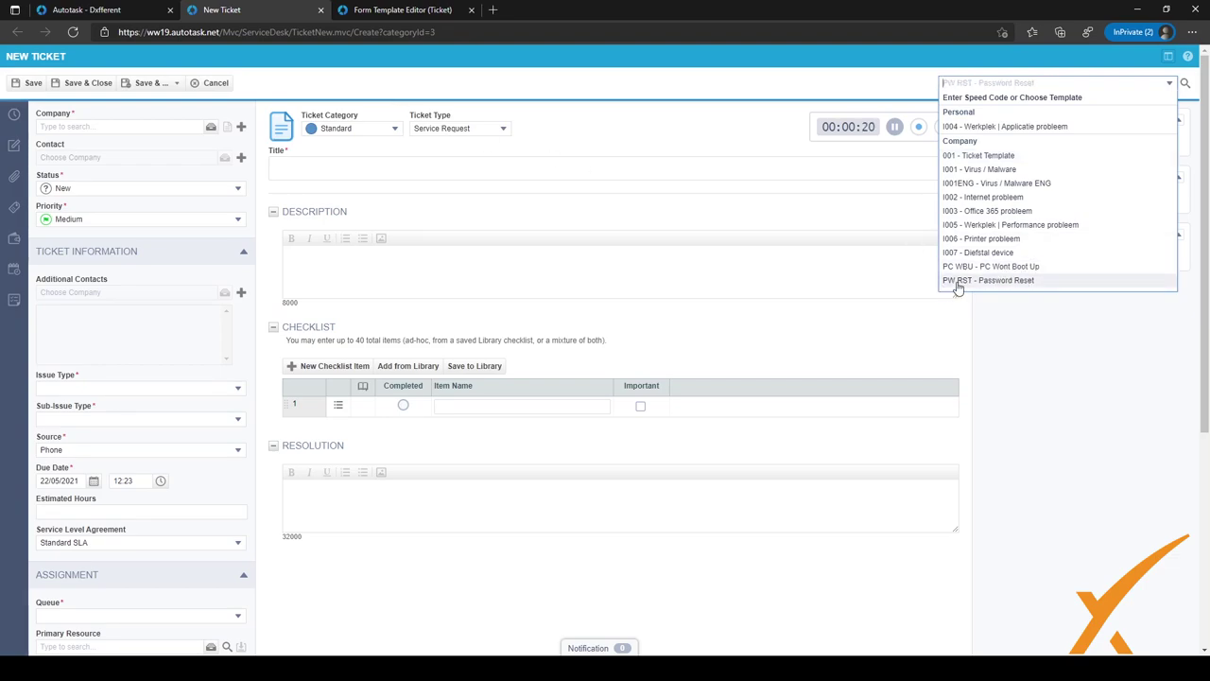
Close the extra ticket and enter speed code 115 for the TEST template.
click(322, 11)
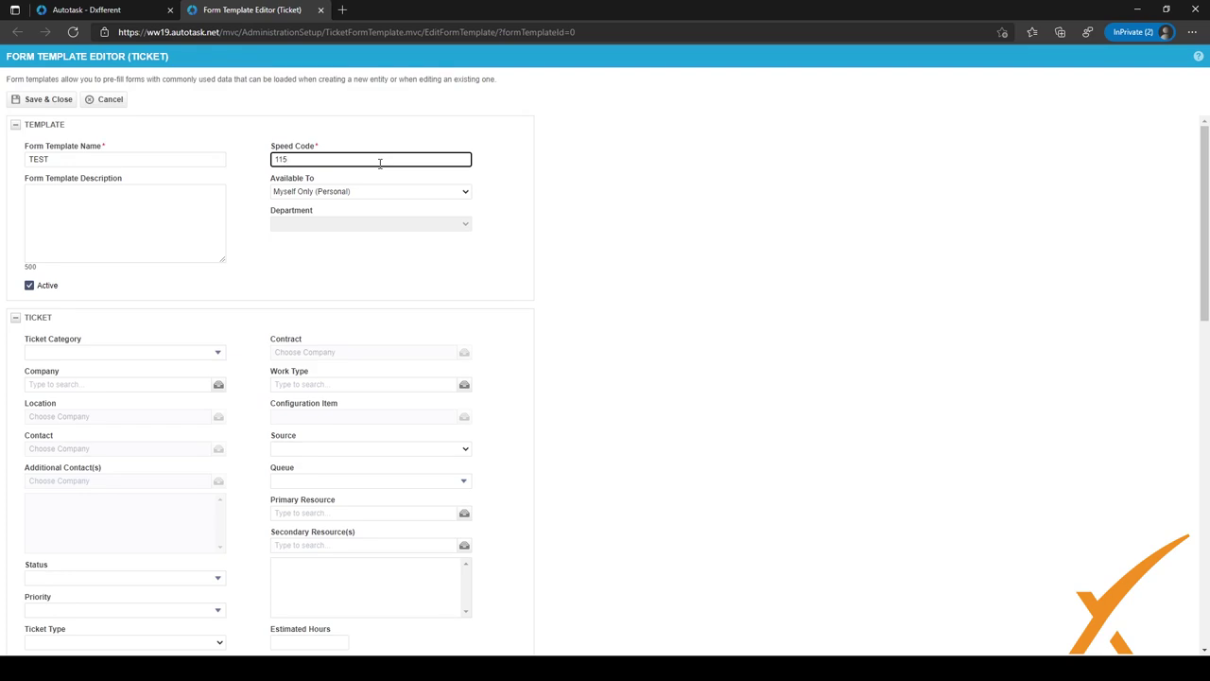
drag(378, 162, 238, 155)
click(281, 159)
click(88, 158)
drag(88, 158, 23, 158)
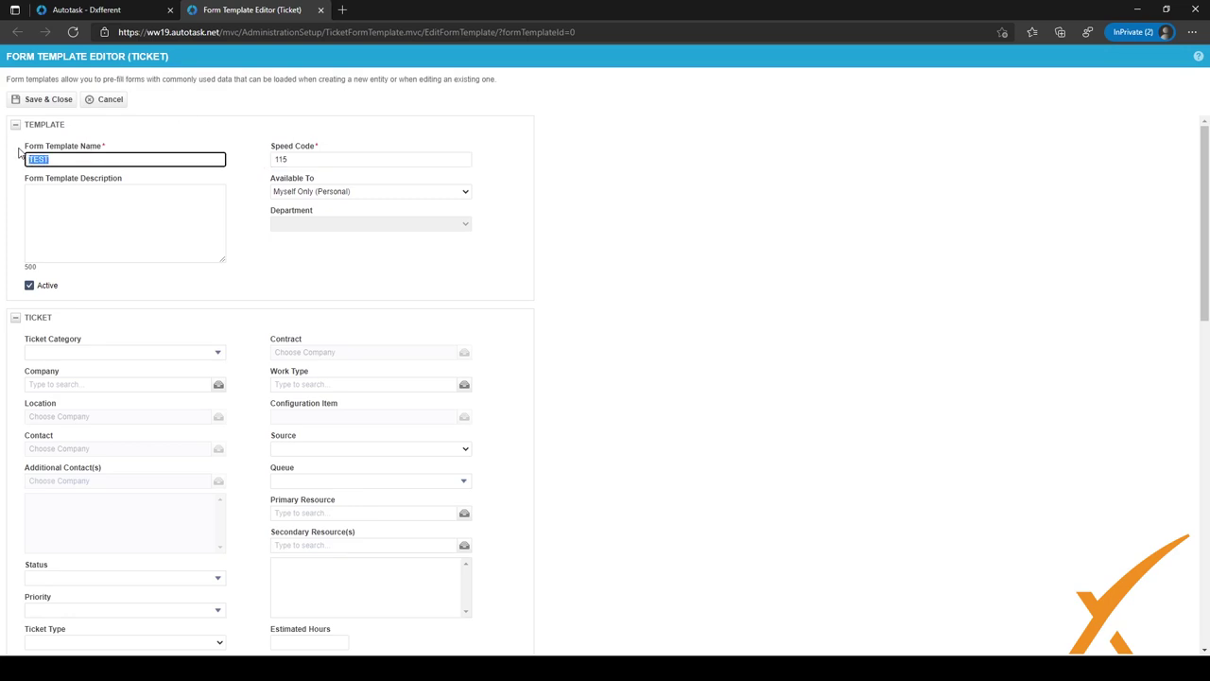
Scroll the TEST template editor down to its Tags, Checklist and Notification sections.
click(334, 195)
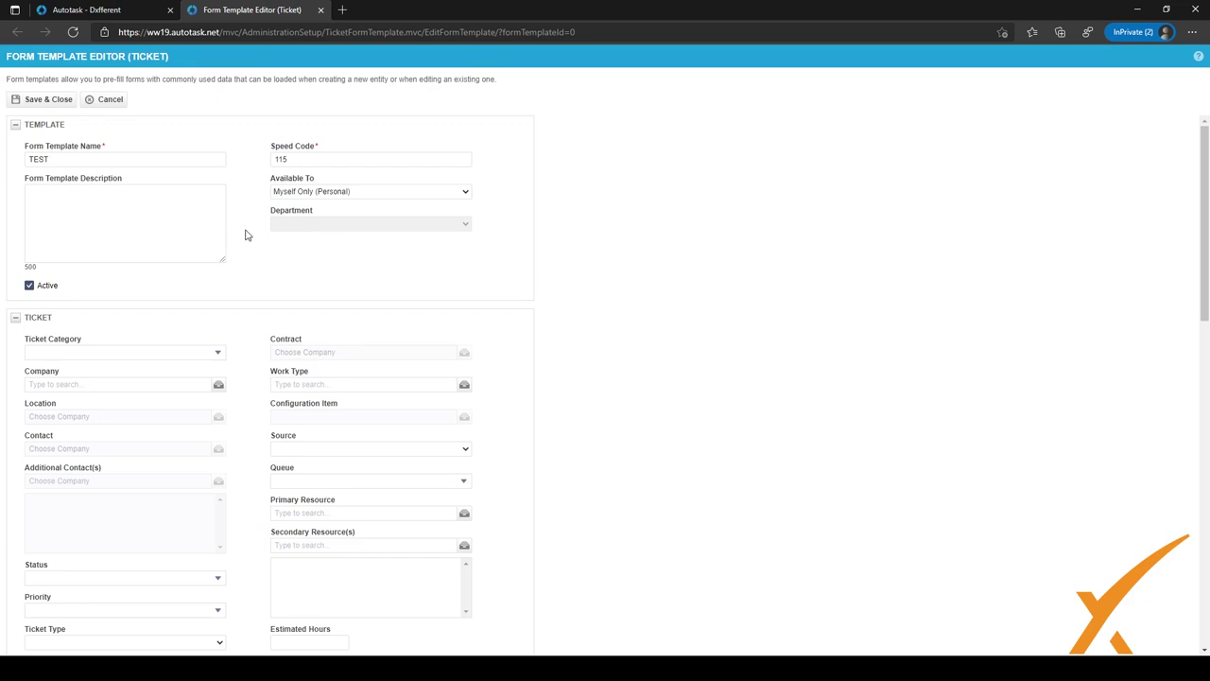
click(196, 214)
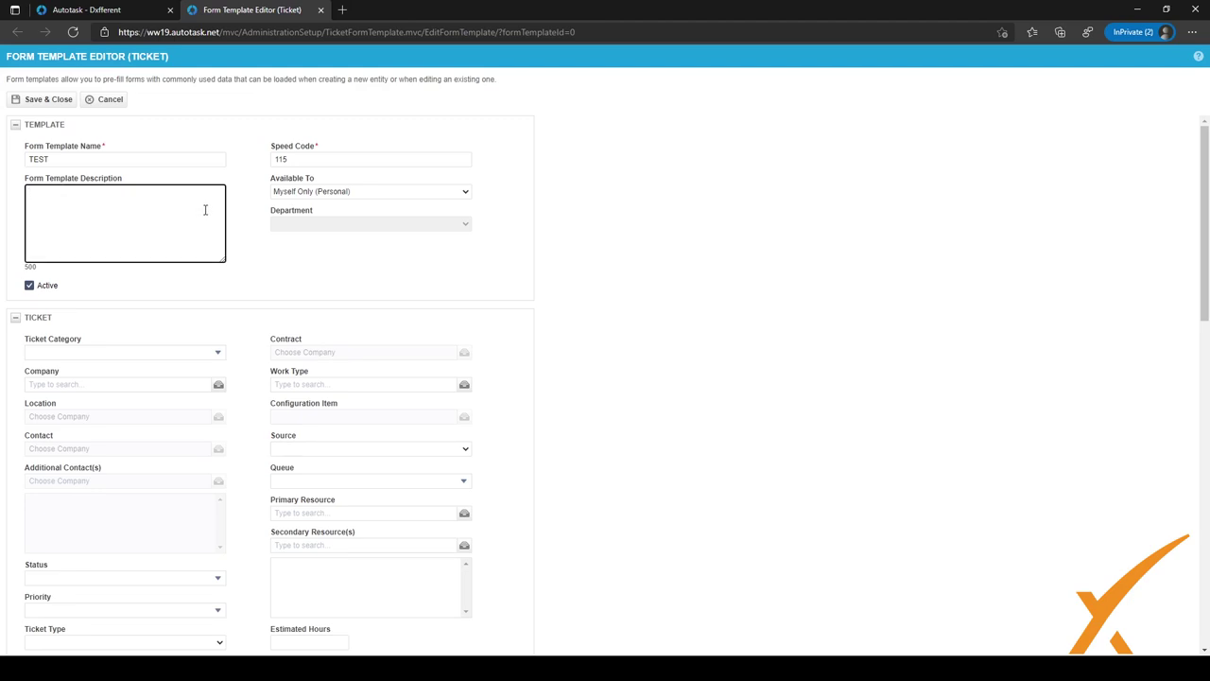
scroll(203, 208, down, 2)
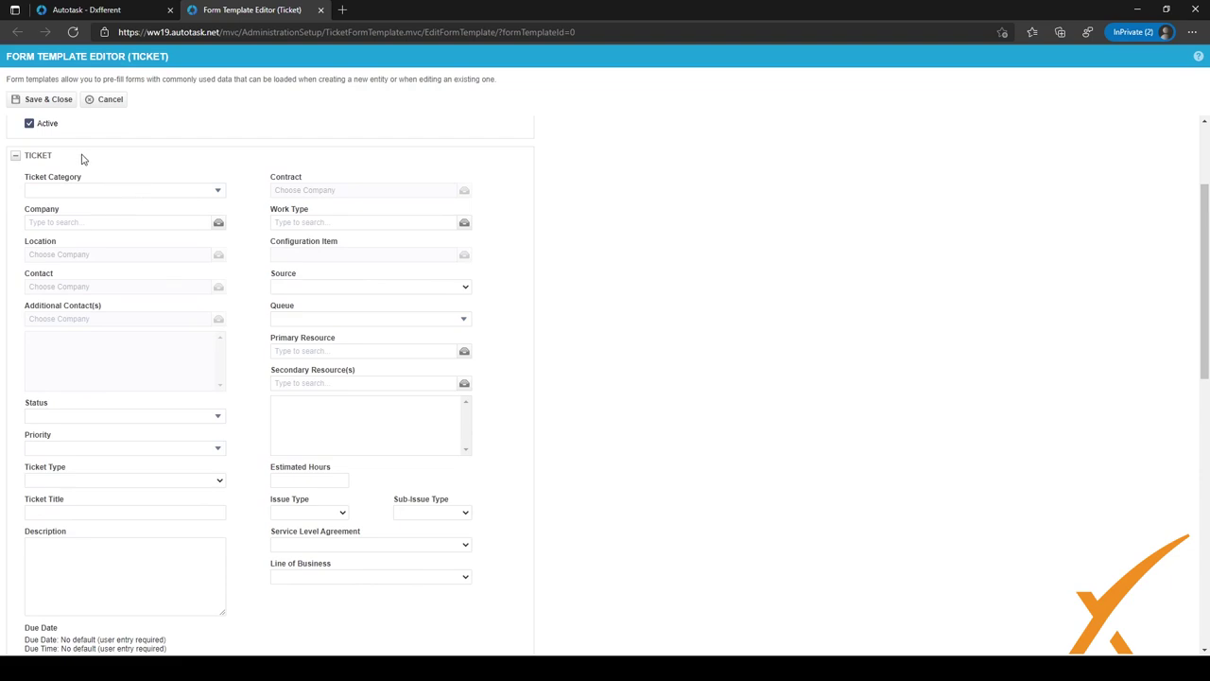
scroll(85, 179, up, 2)
scroll(86, 193, down, 3)
scroll(85, 187, up, 1)
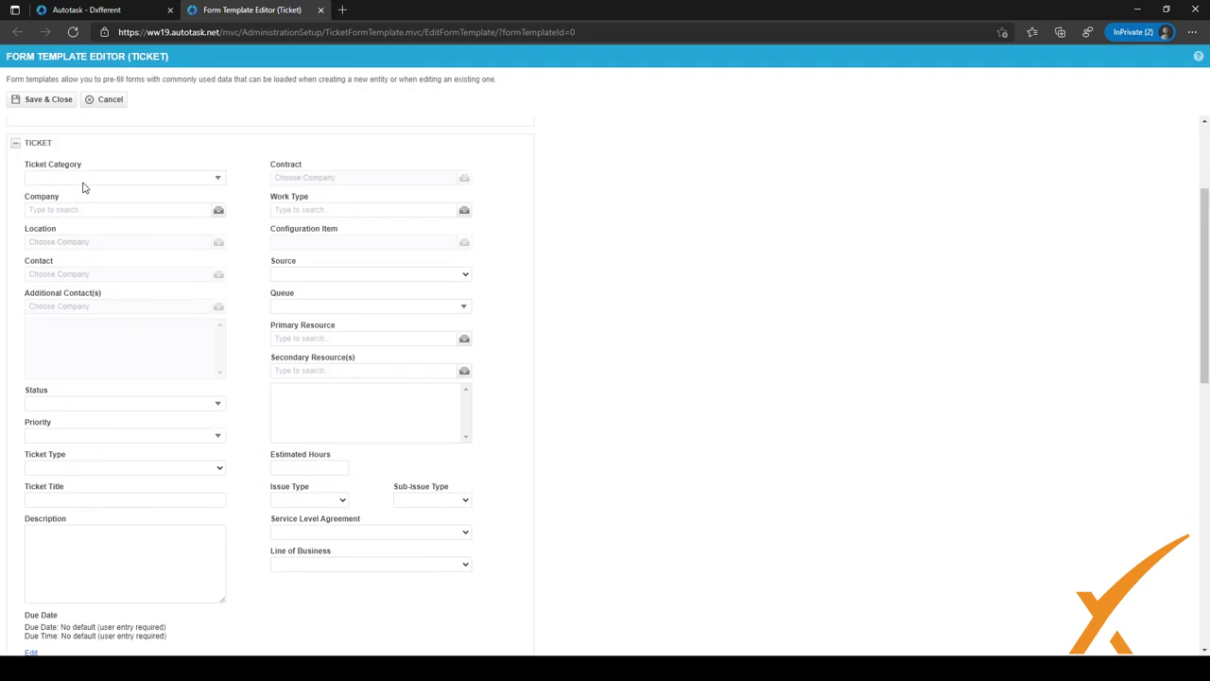
scroll(82, 182, up, 1)
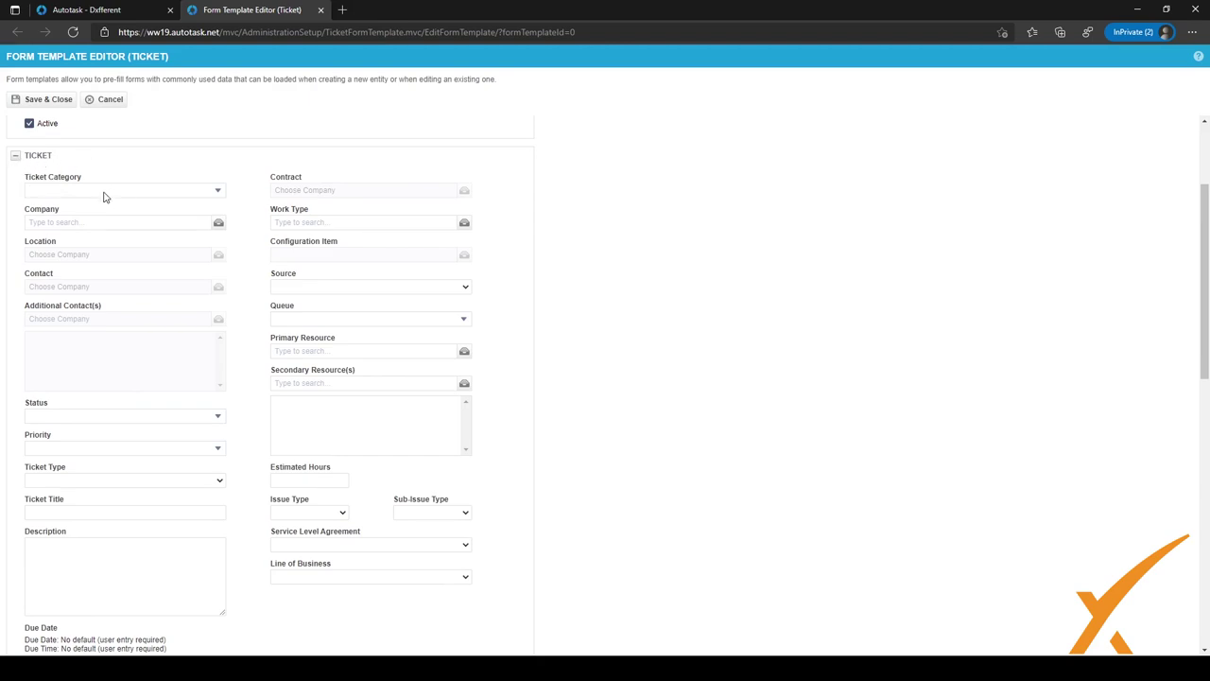
scroll(116, 297, down, 3)
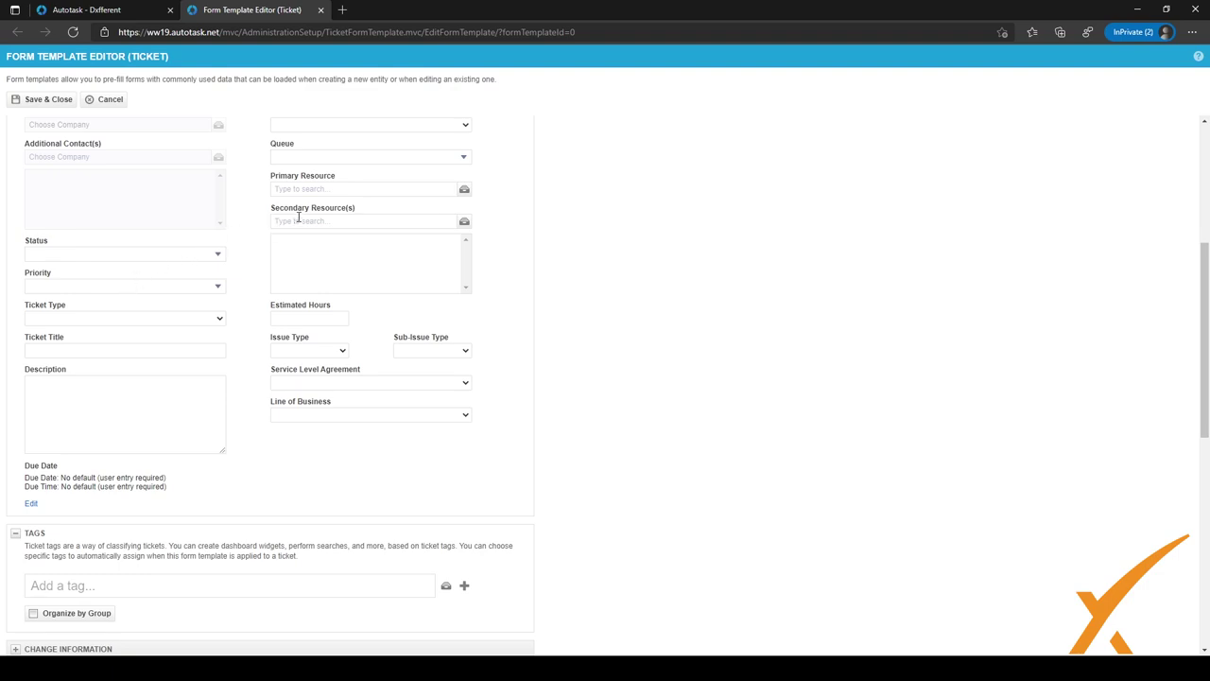
scroll(298, 217, down, 3)
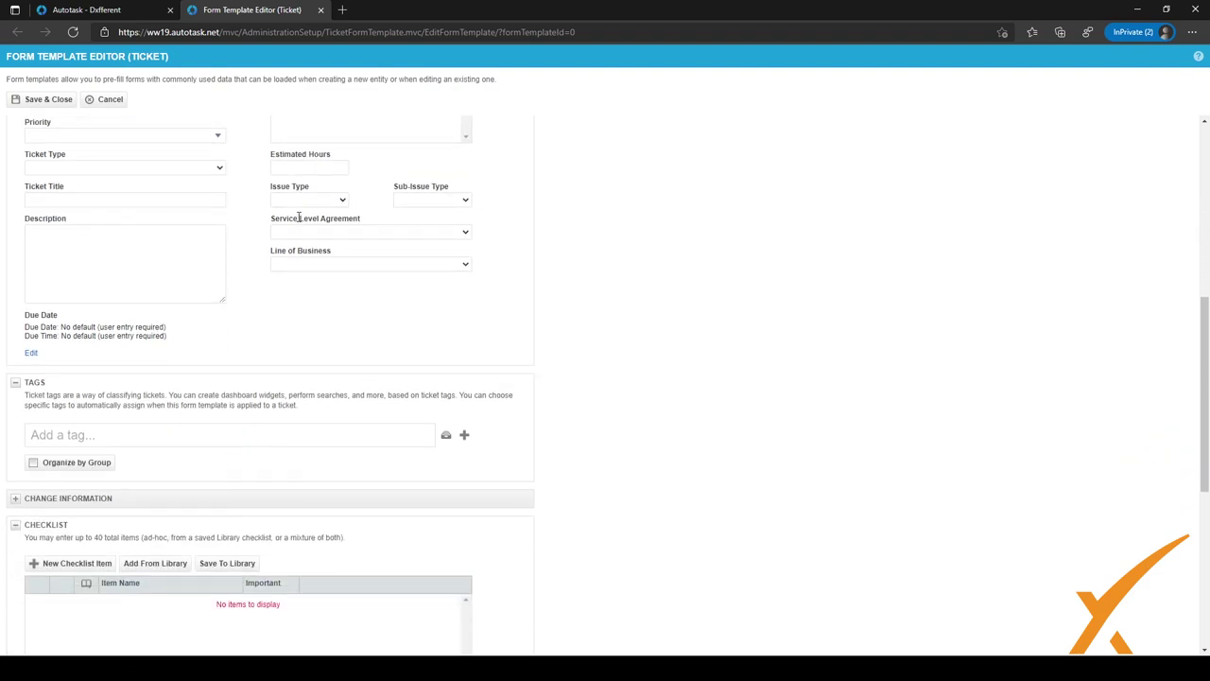
scroll(285, 219, down, 2)
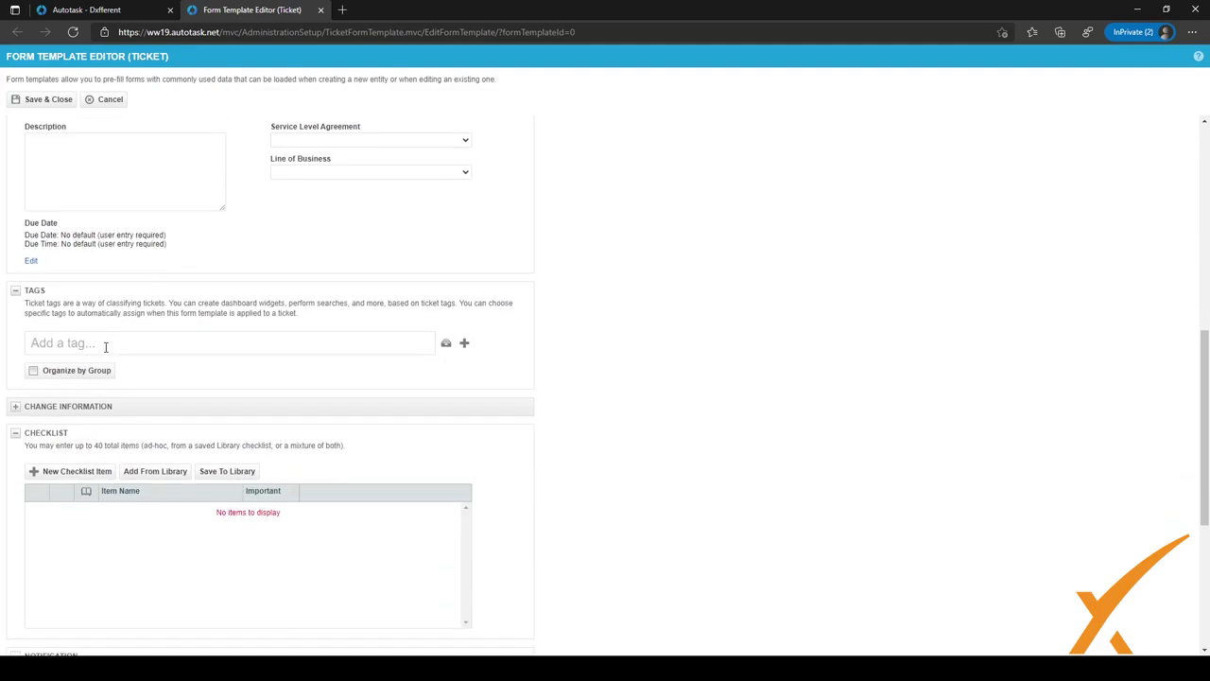
scroll(175, 364, down, 3)
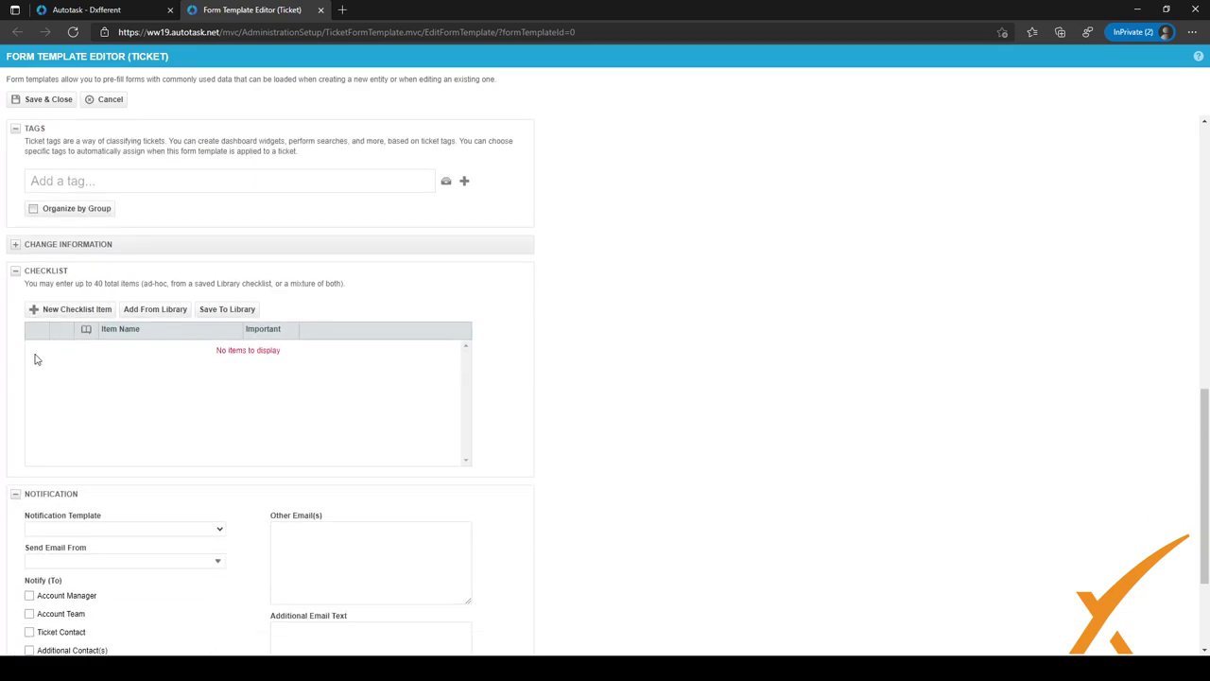
Add two blank checklist items and preview, but don't import, the SAAS Customer Onboarding checklist.
click(82, 315)
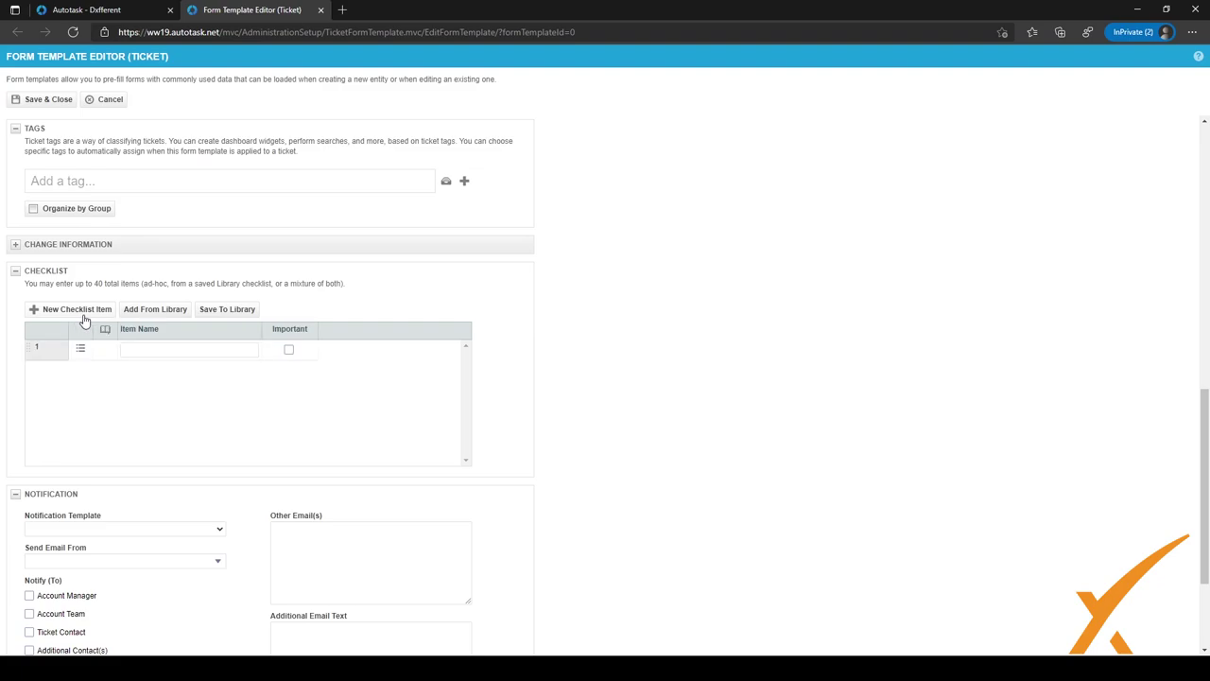
click(83, 320)
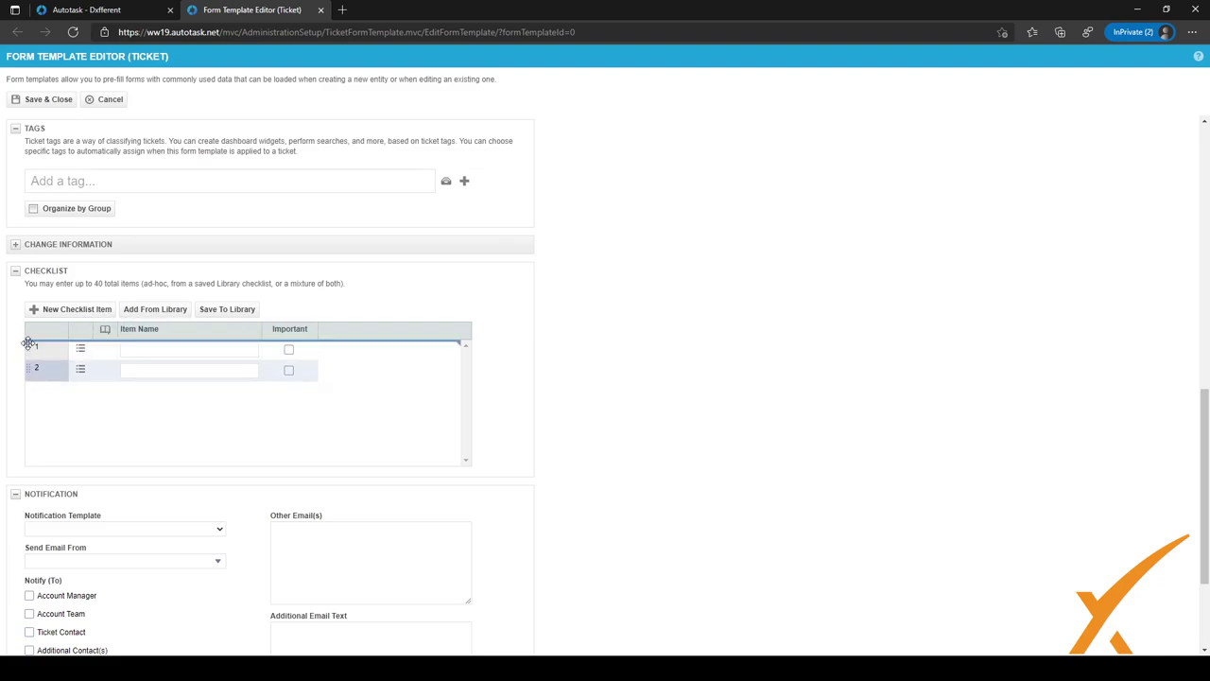
click(148, 312)
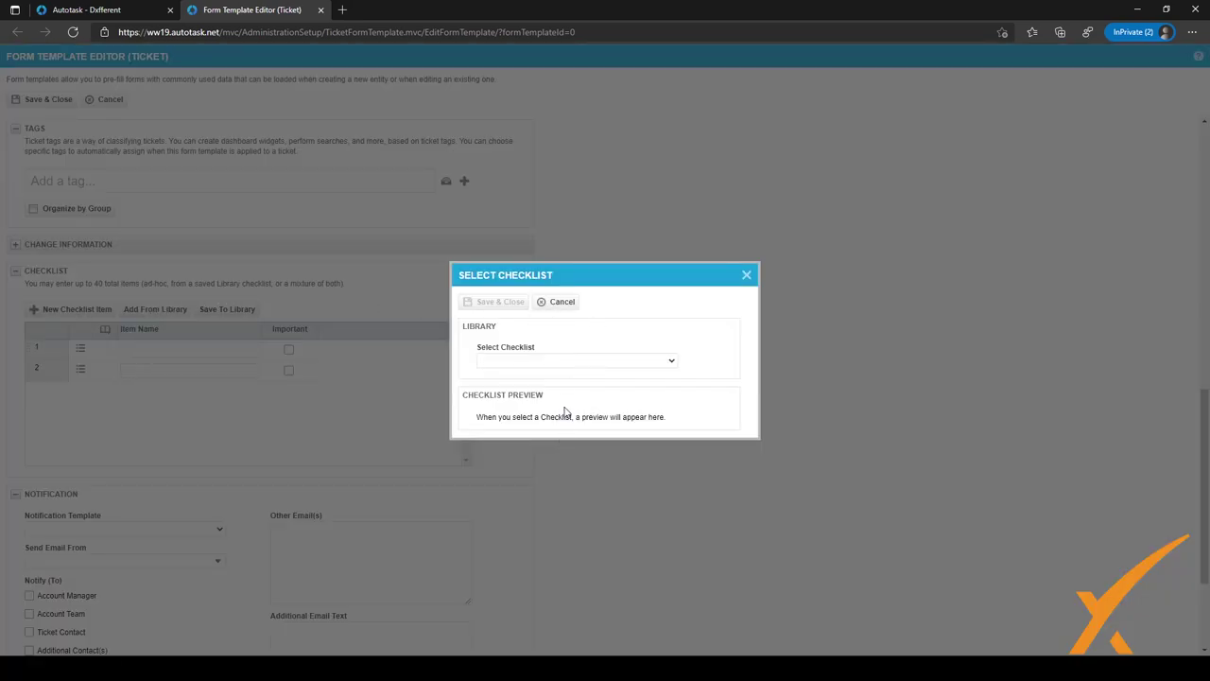
click(537, 360)
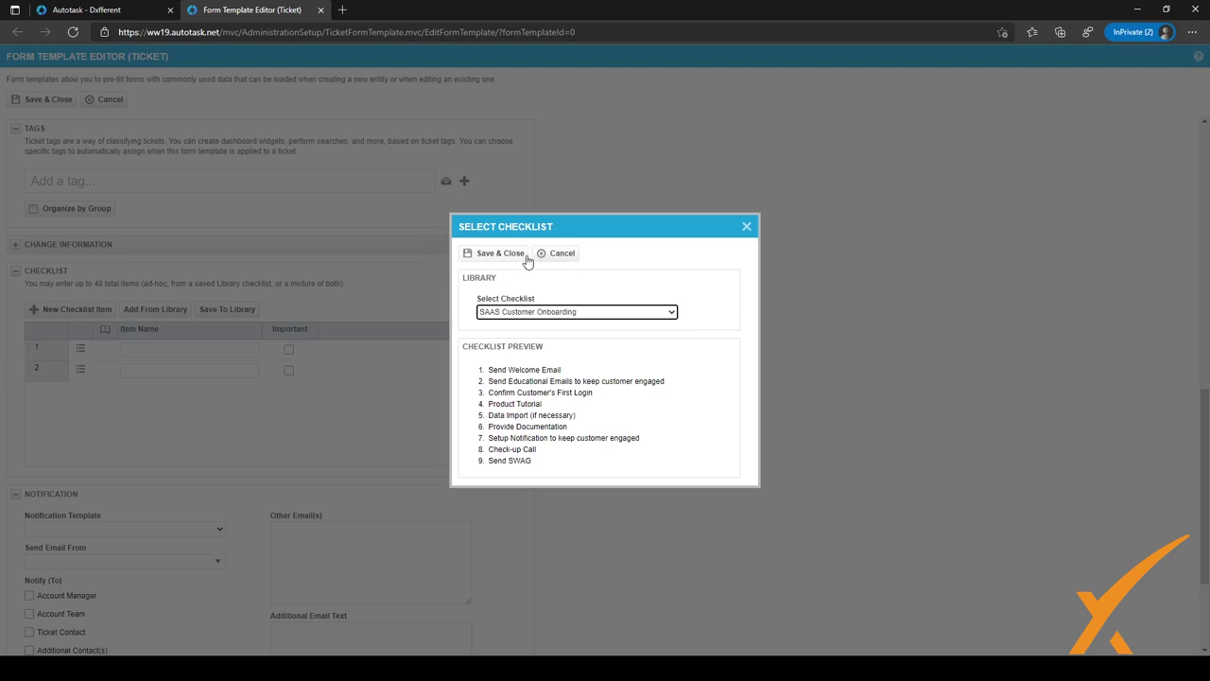
click(560, 255)
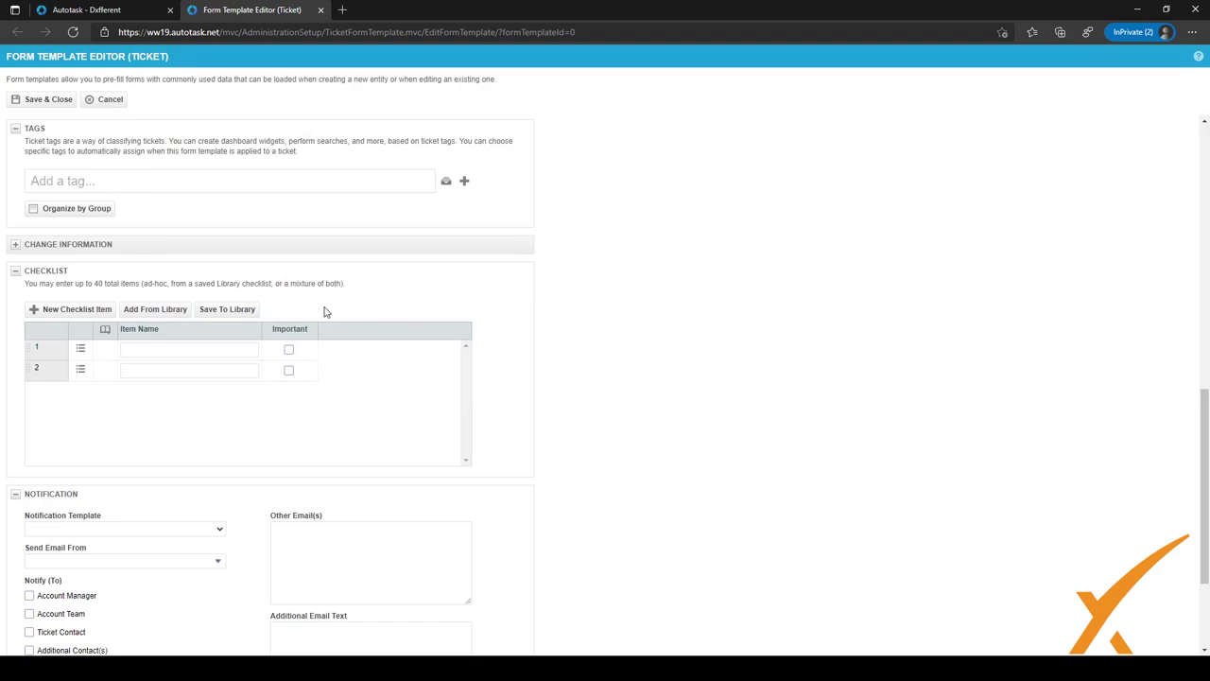
scroll(324, 303, down, 2)
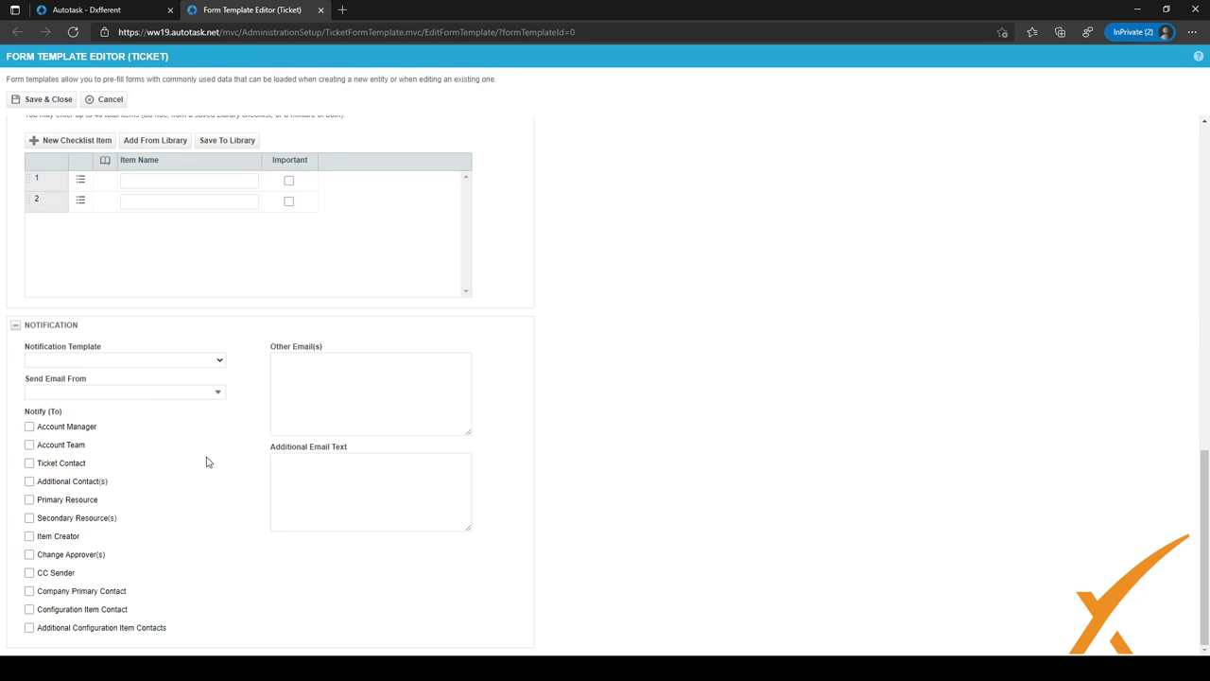
click(137, 394)
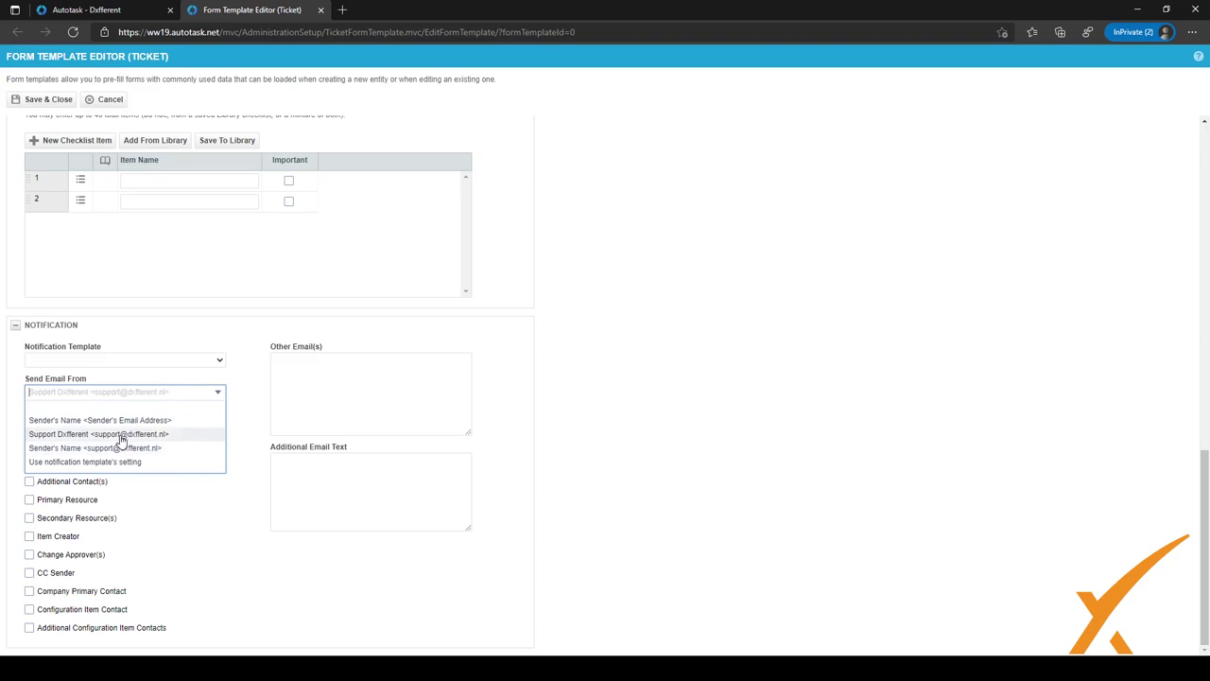
click(280, 504)
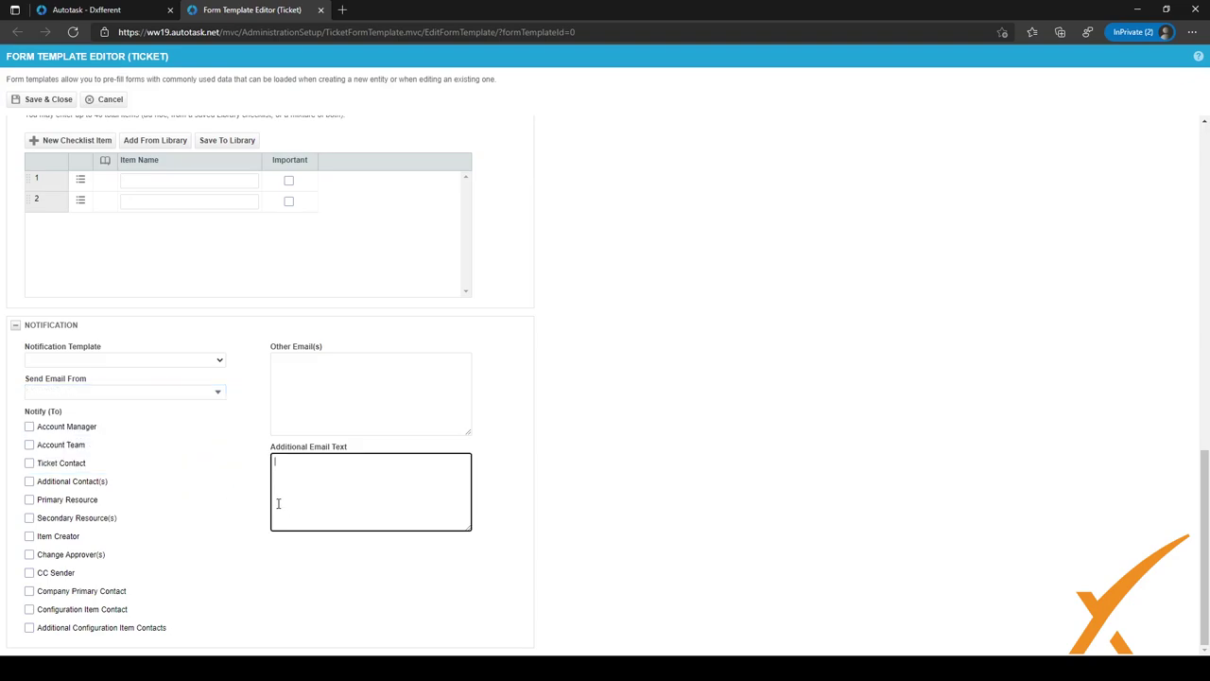
click(351, 482)
Start a new blank Opportunity form template from the Form Templates New menu.
scroll(173, 562, up, 10)
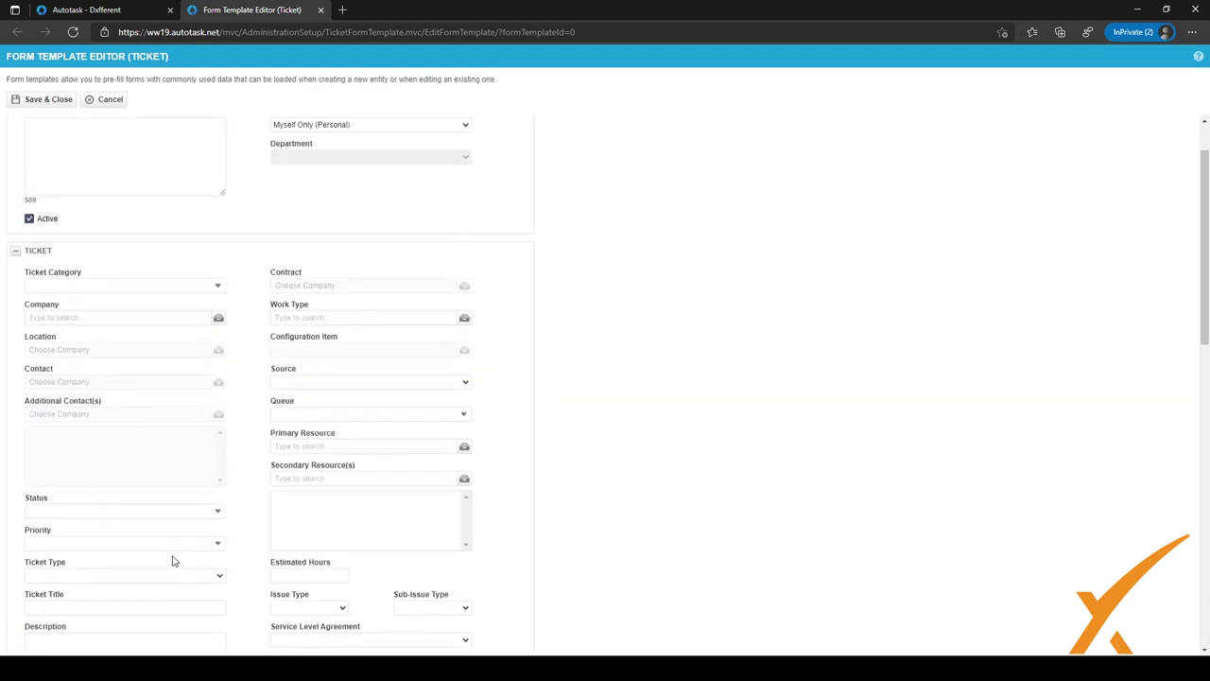
scroll(173, 562, up, 1)
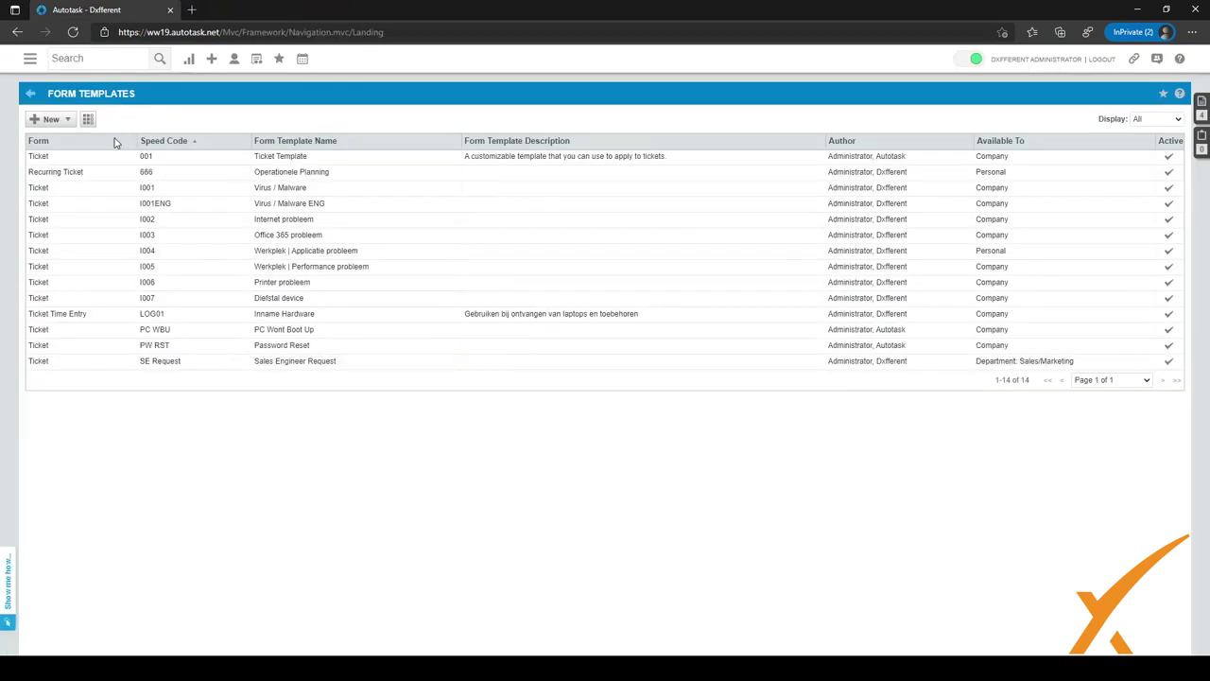
click(43, 120)
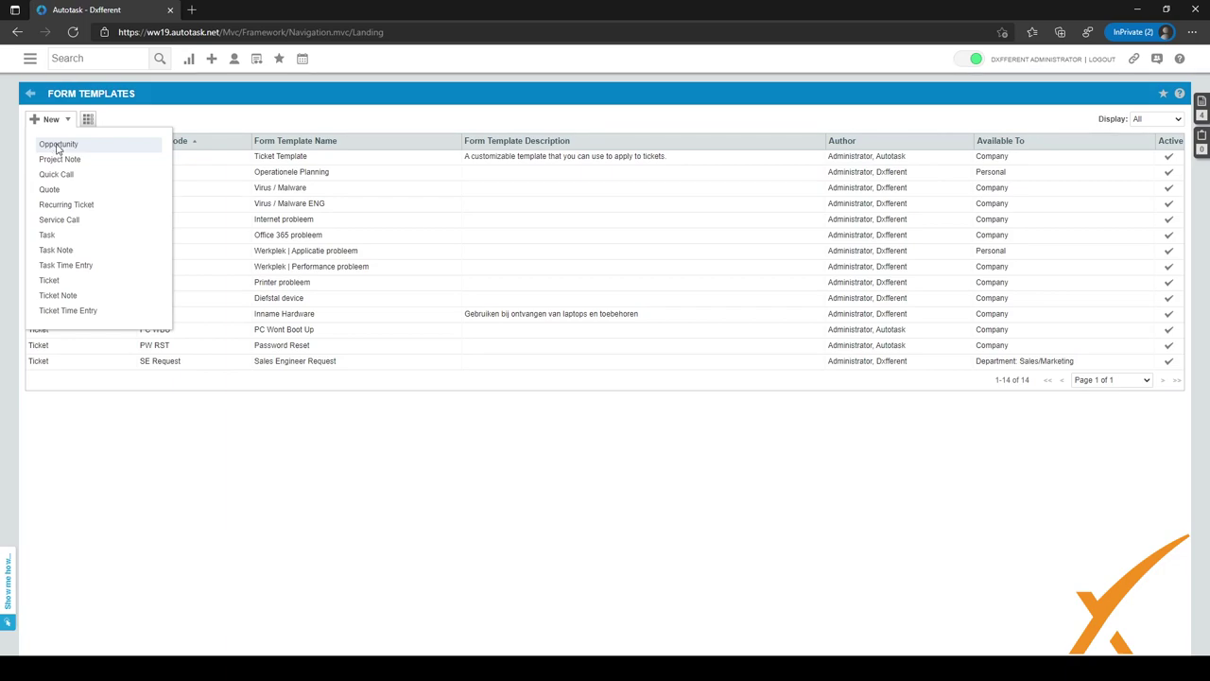
click(58, 146)
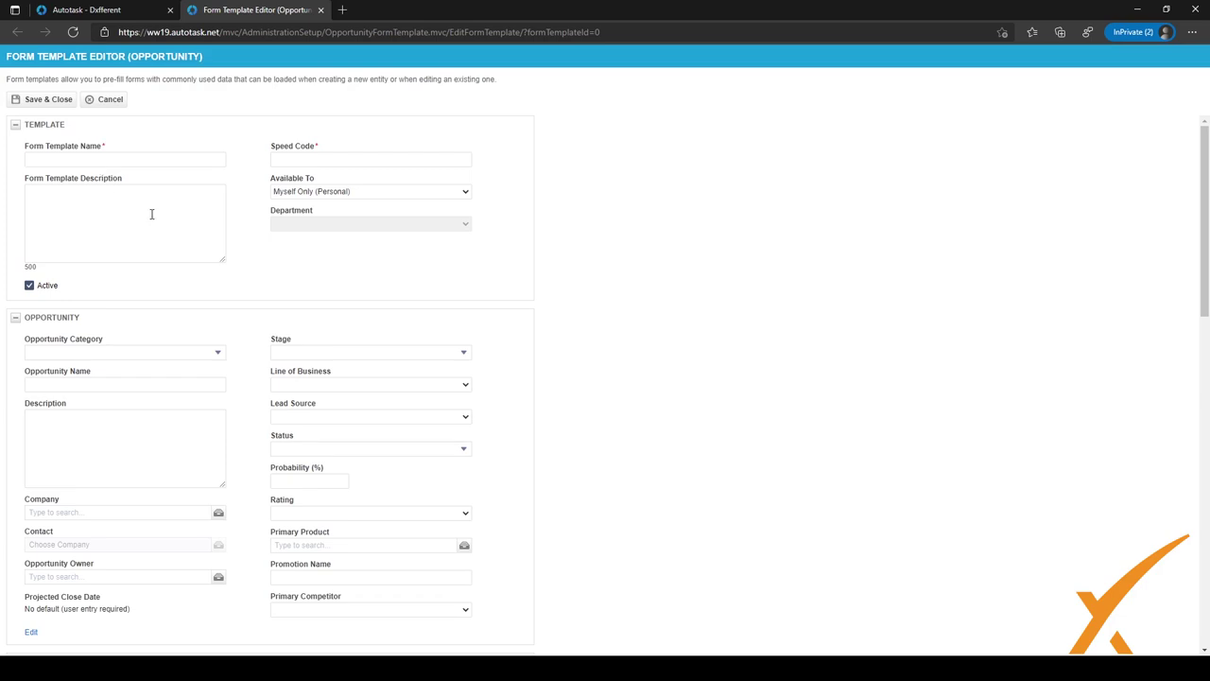
scroll(151, 214, down, 1)
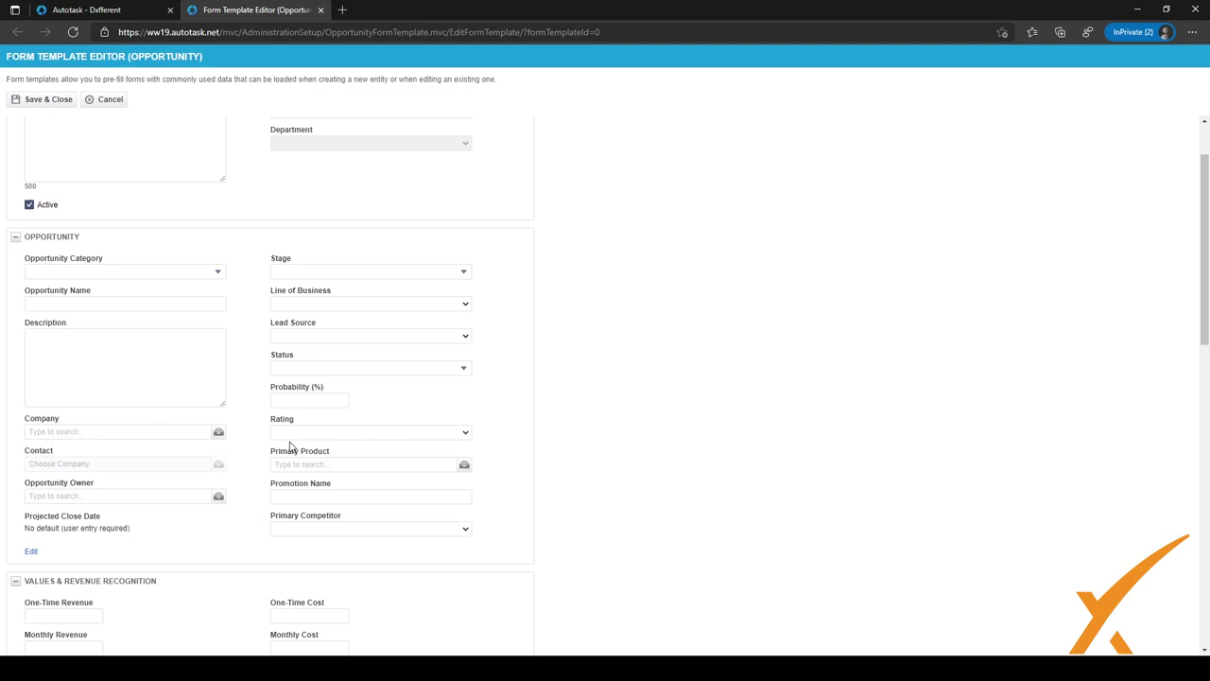
scroll(287, 438, down, 2)
scroll(288, 439, down, 2)
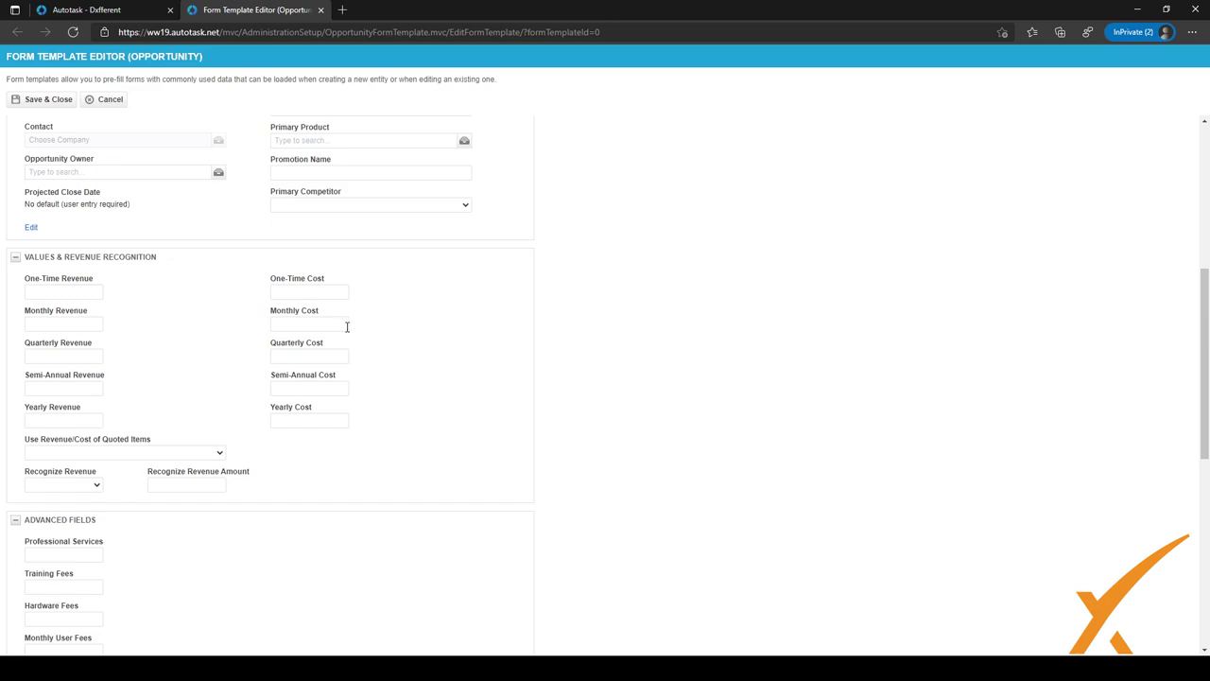
scroll(347, 326, down, 4)
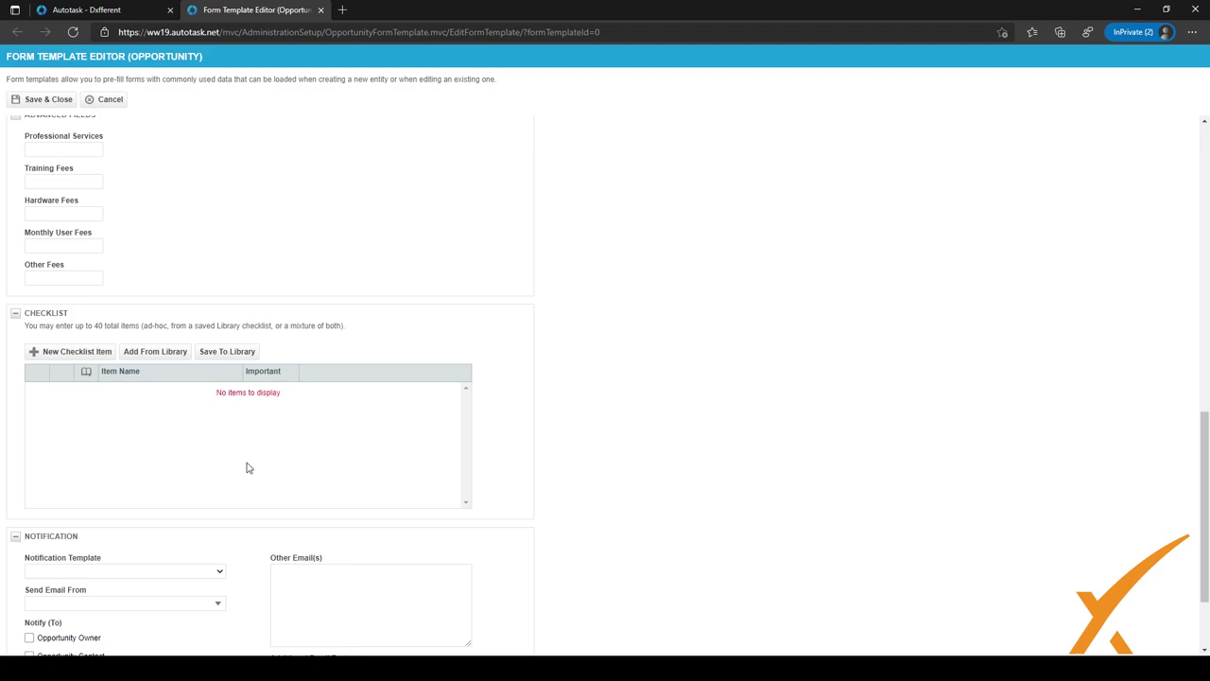
scroll(235, 467, down, 2)
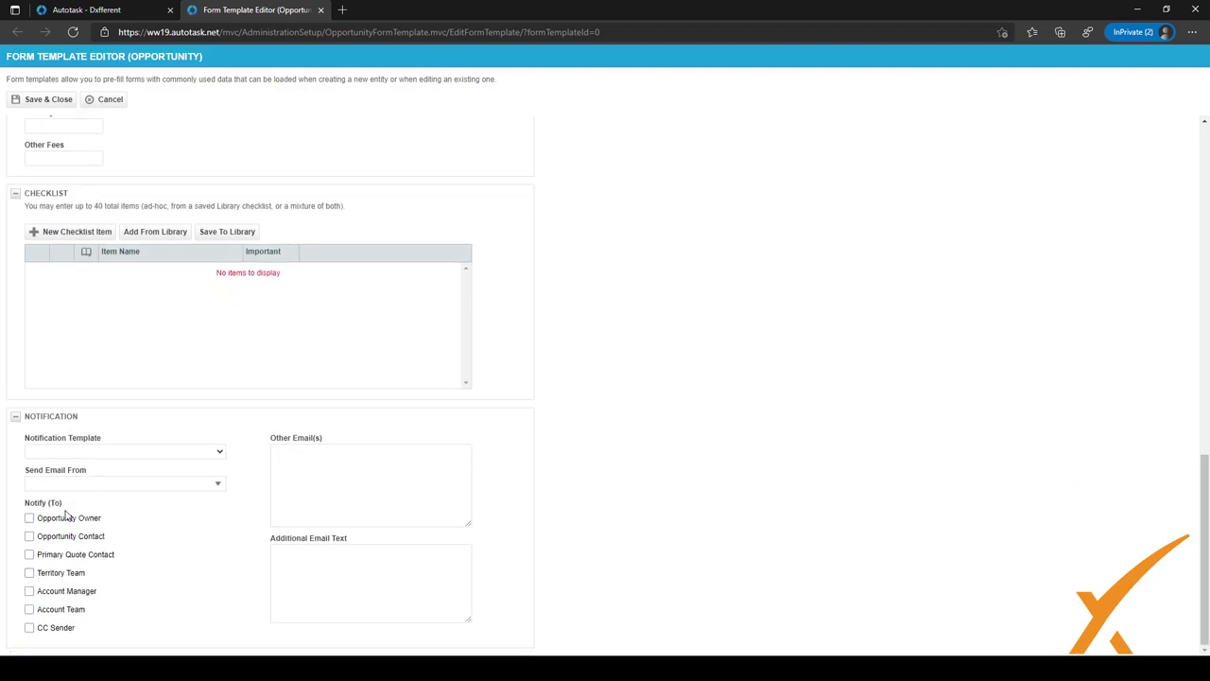
scroll(195, 491, up, 10)
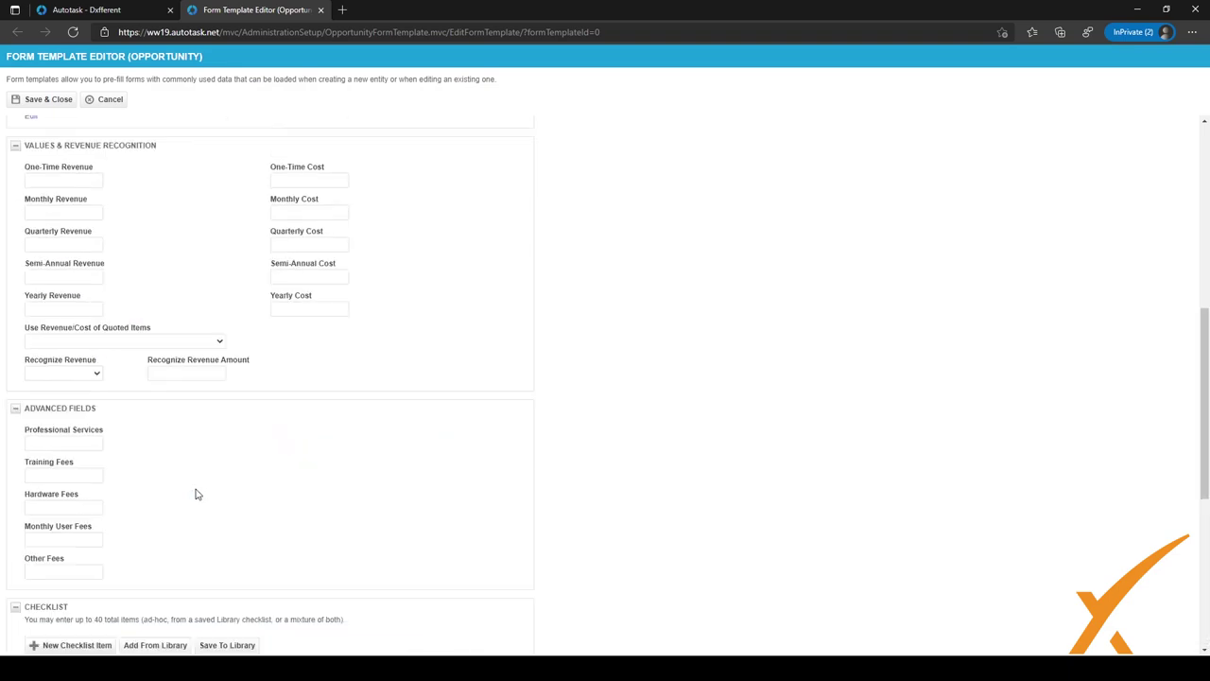
Discard the Opportunity template and check the New menu's template types on Form Templates.
click(107, 99)
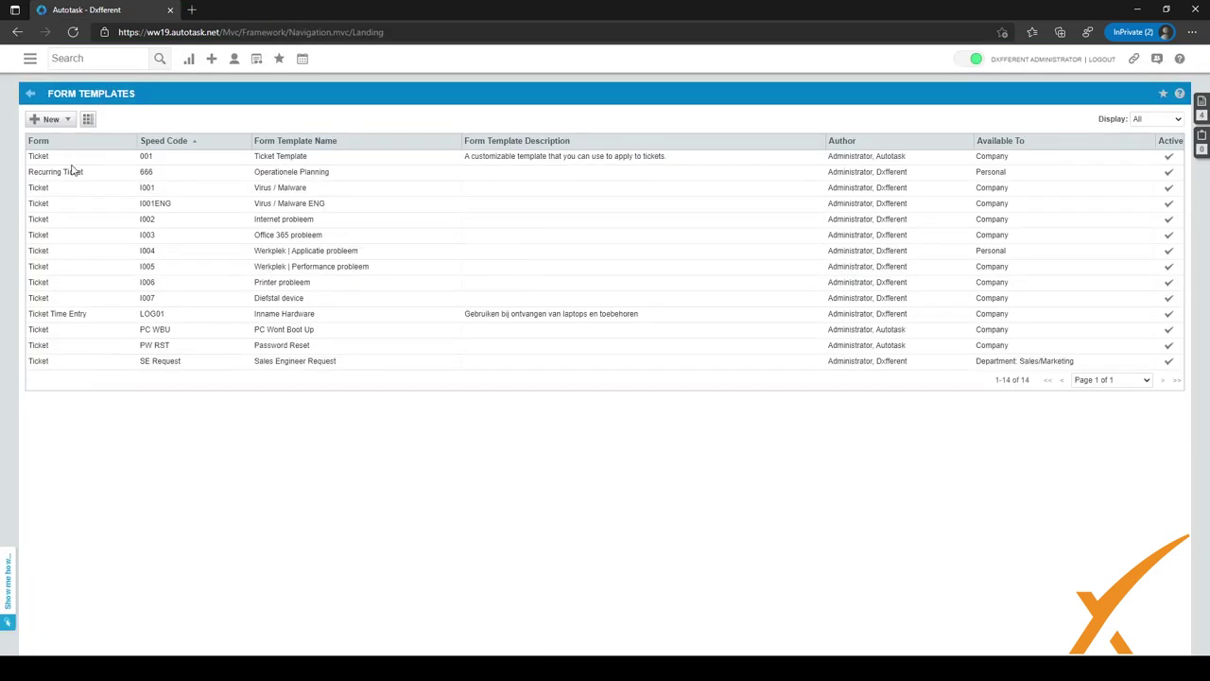
click(49, 121)
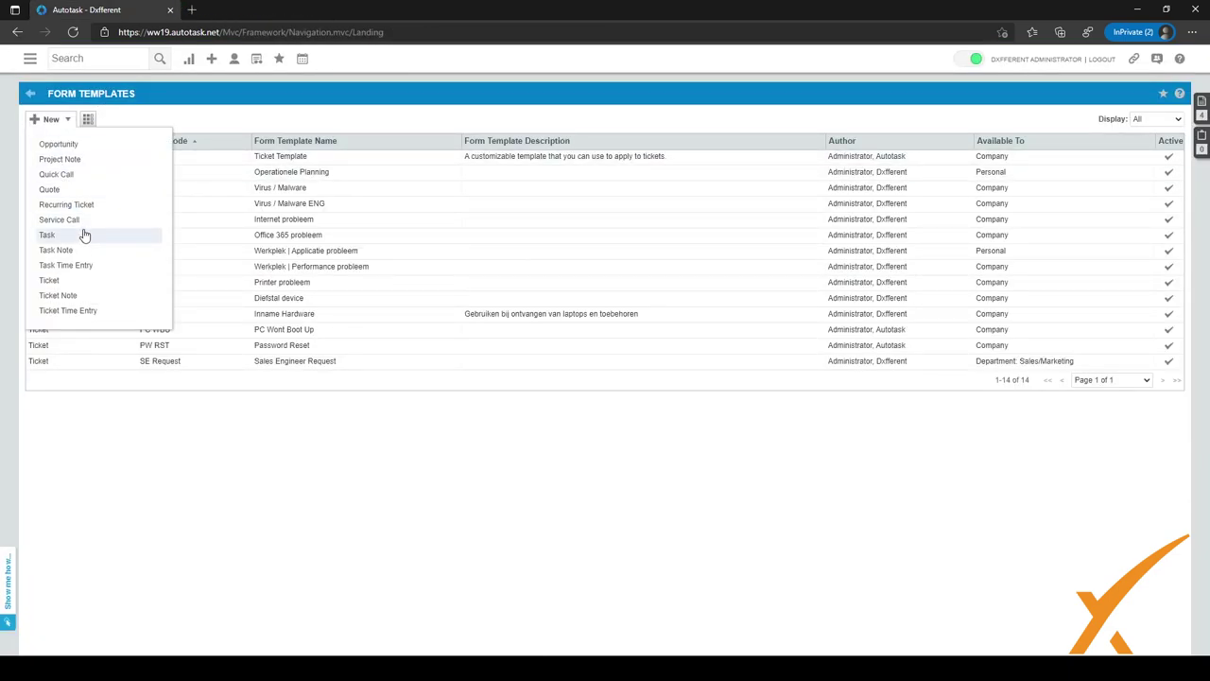